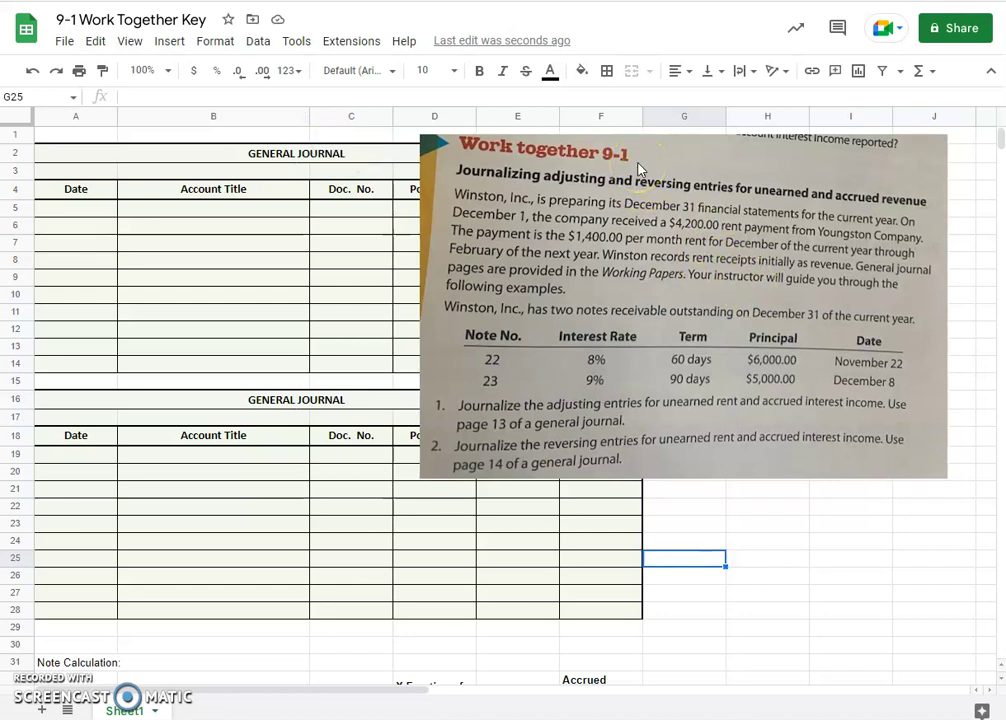
- Move the textbook problem image toward the right edge of the journals, uncovering the date, account title and debit columns
{"action": "left_click", "coordinate": [634, 172]}
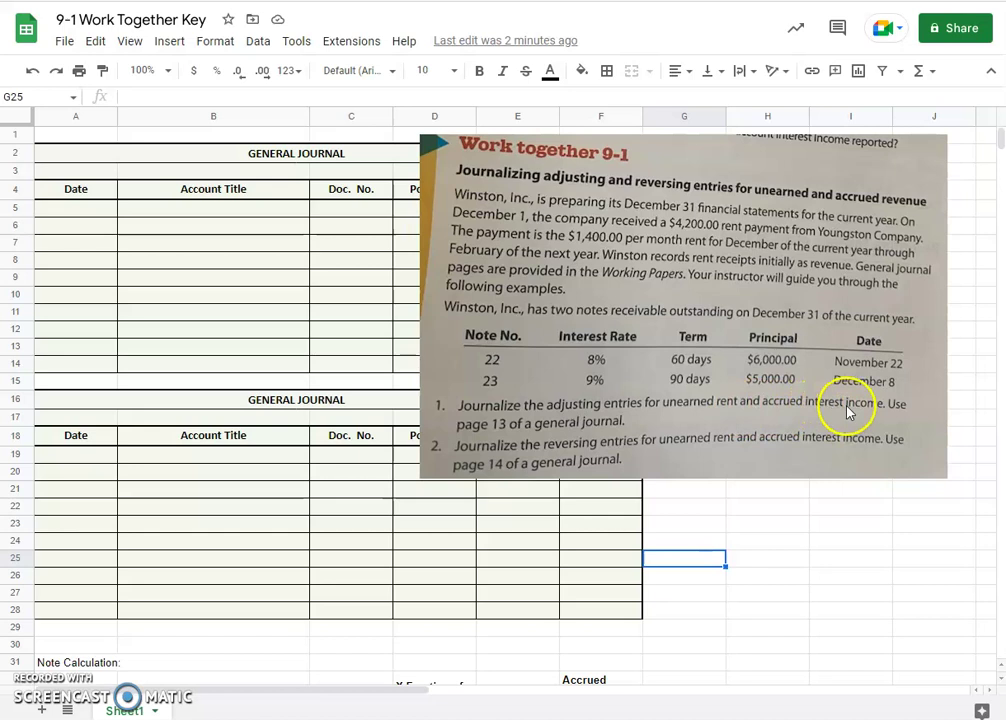
{"action": "left_click", "coordinate": [543, 428]}
{"action": "left_click_drag", "start_coordinate": [560, 280], "coordinate": [758, 249]}
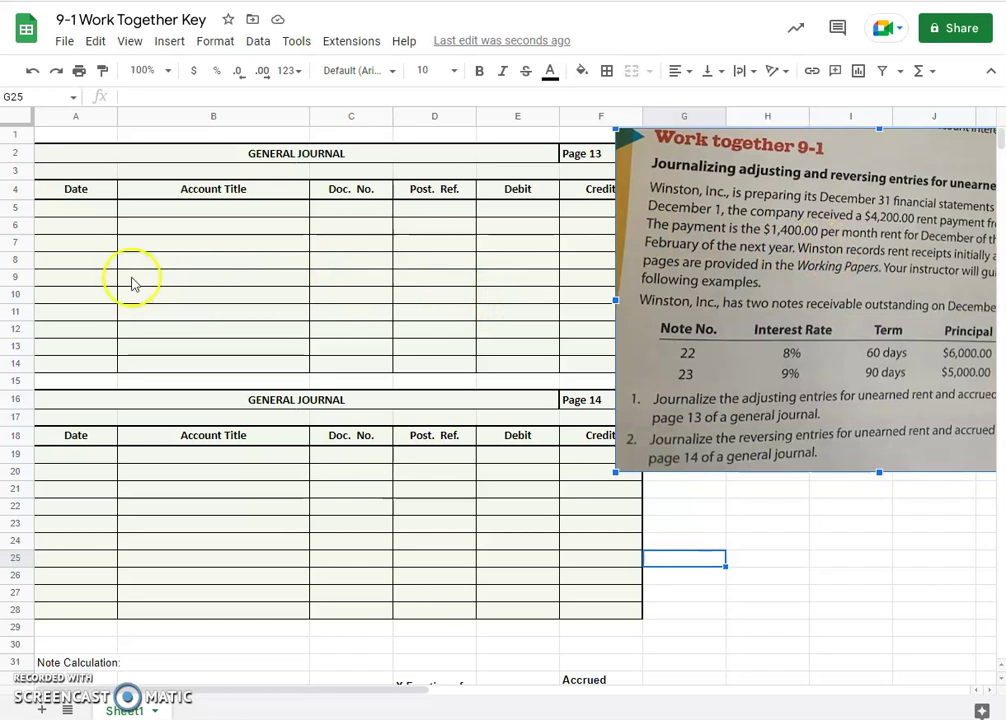
- Enter Dec 31 as the date in the first row of the page 13 general journal (A5)
{"action": "left_click", "coordinate": [75, 208]}
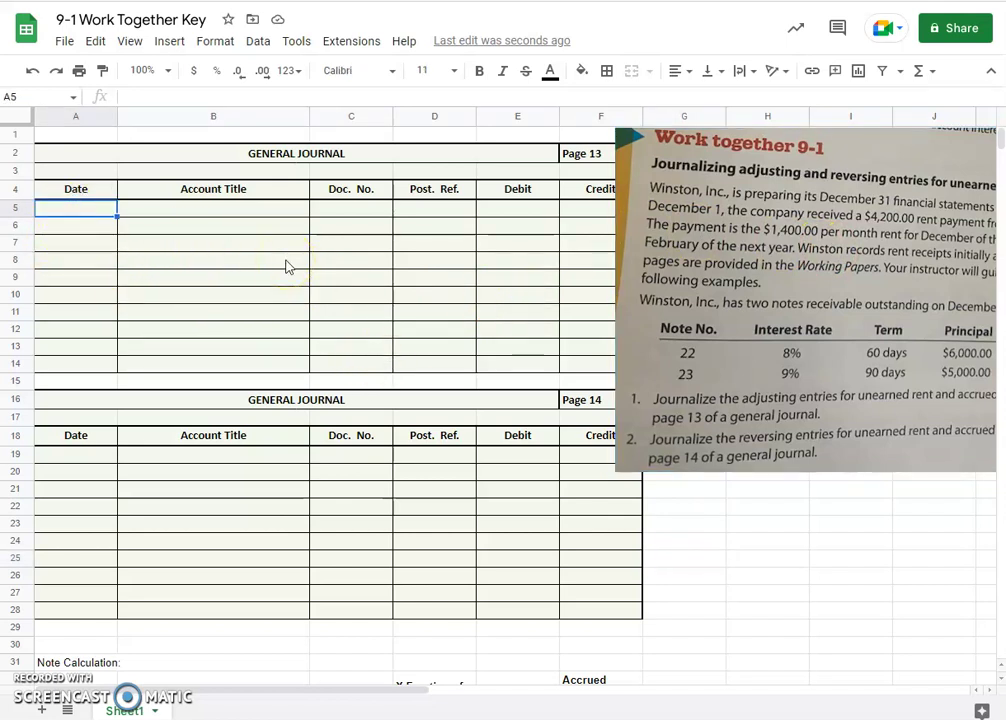
{"action": "type", "text": "Dec"}
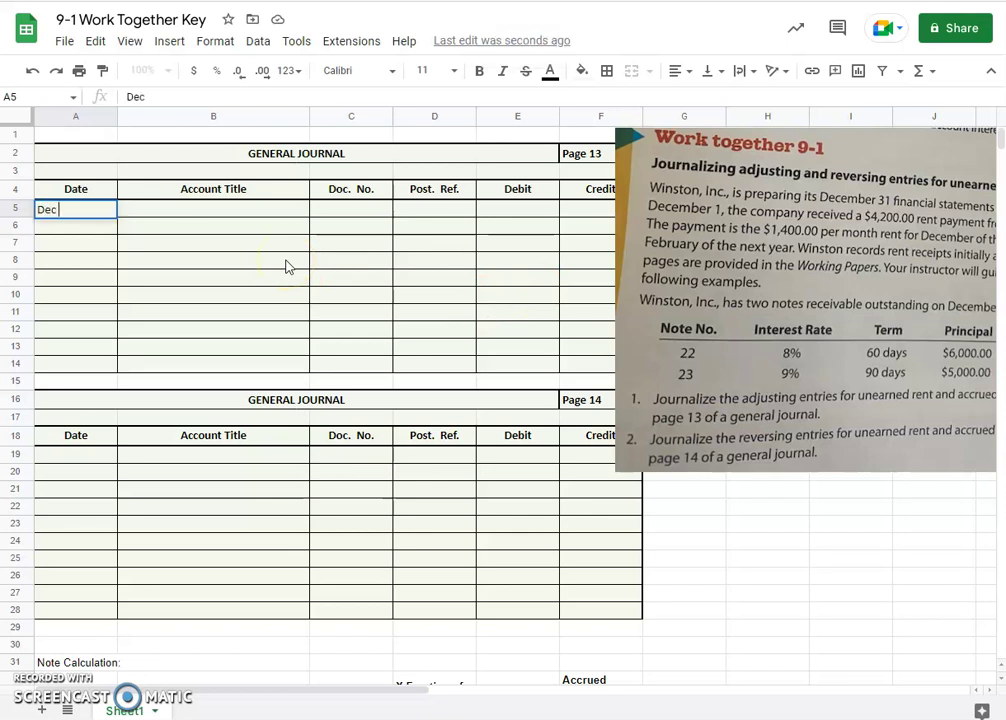
{"action": "type", "text": " 331"}
{"action": "key", "text": "BackSpace"}
{"action": "key", "text": "BackSpace"}
{"action": "type", "text": "1"}
{"action": "key", "text": "Tab"}
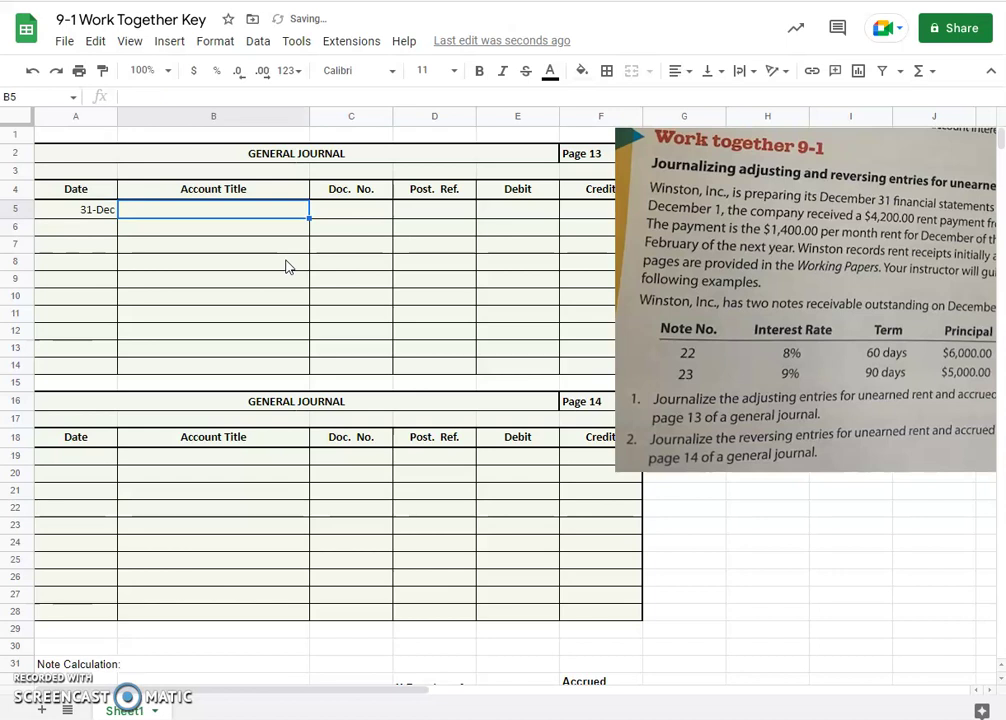
- Enter the account titles Rent Income in B5 and an indented Unearned Rent in B6
{"action": "type", "text": "R"}
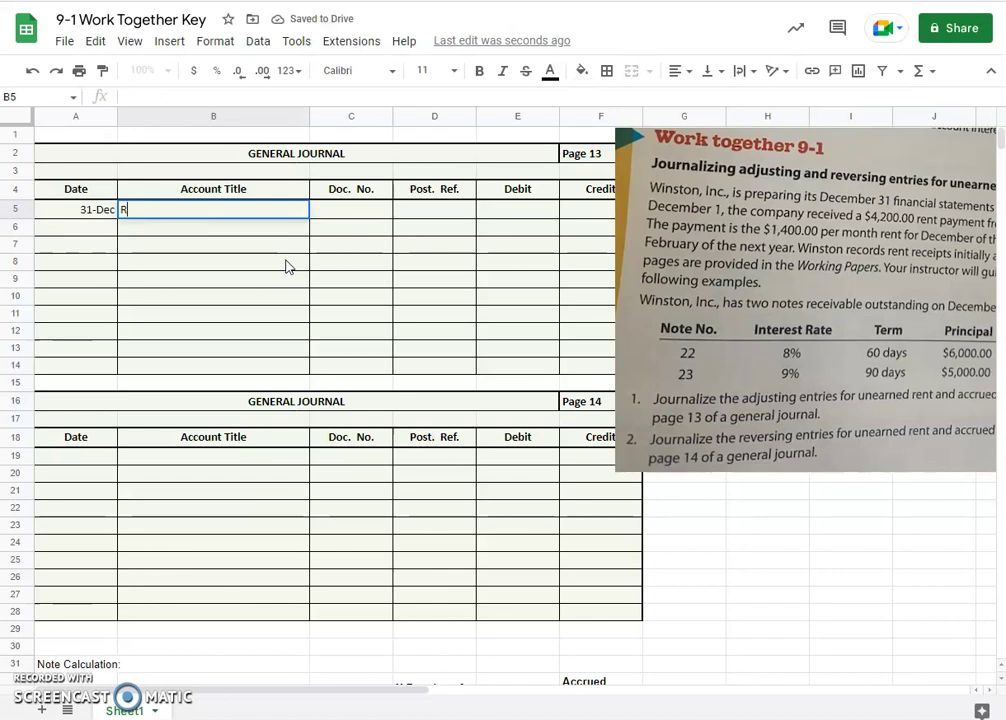
{"action": "type", "text": "ent Income"}
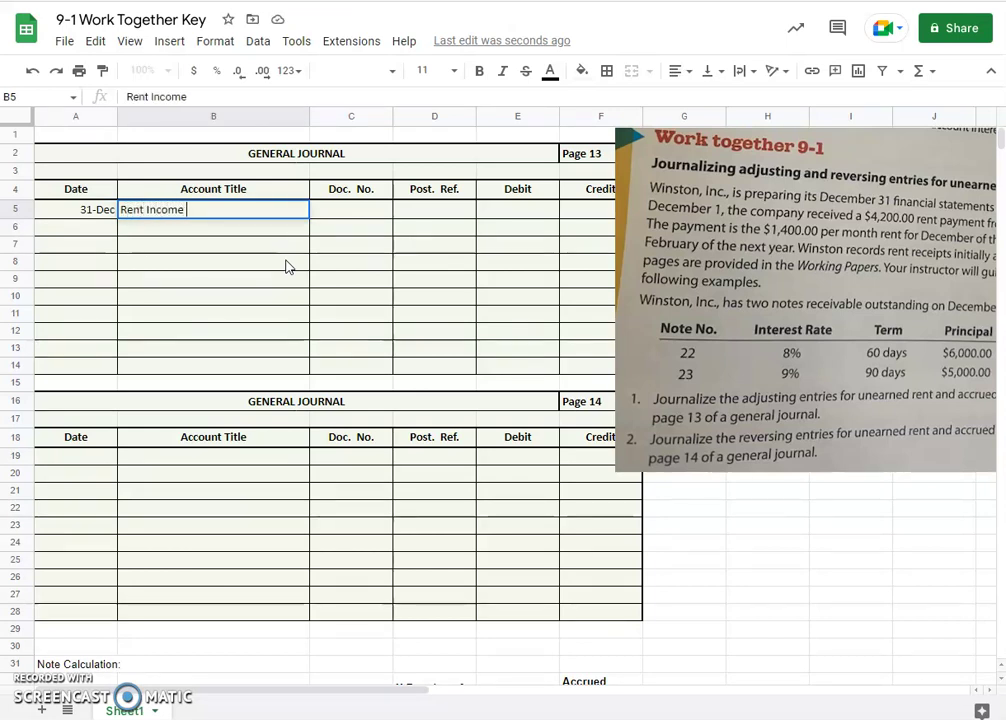
{"action": "key", "text": "Return"}
{"action": "key", "text": "Tab"}
{"action": "key", "text": "Return"}
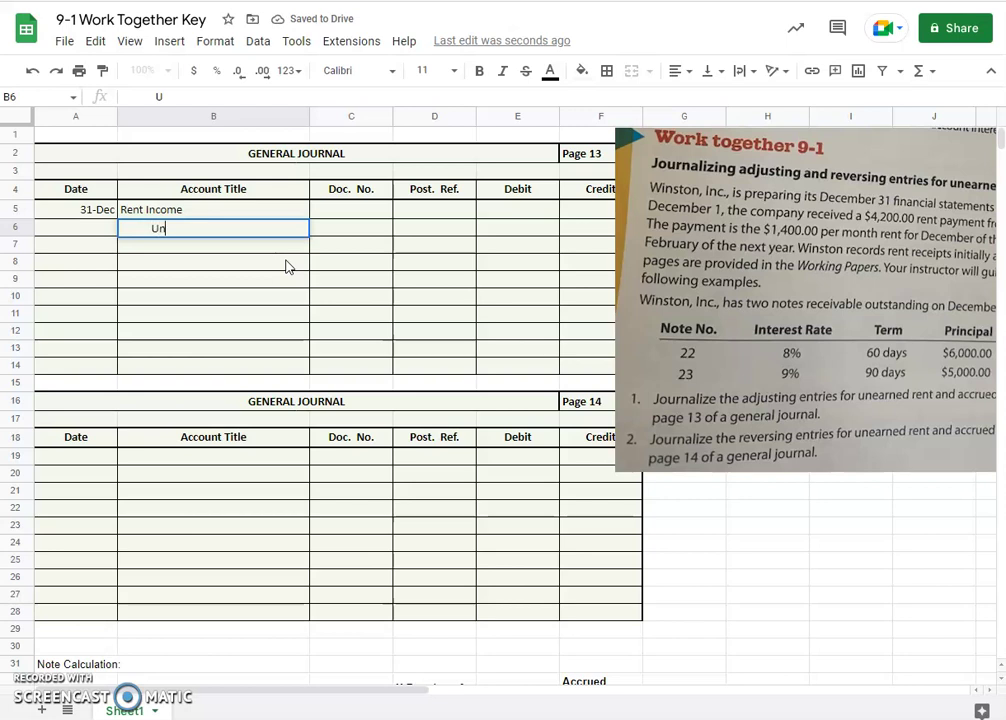
{"action": "type", "text": "Unearned Rent"}
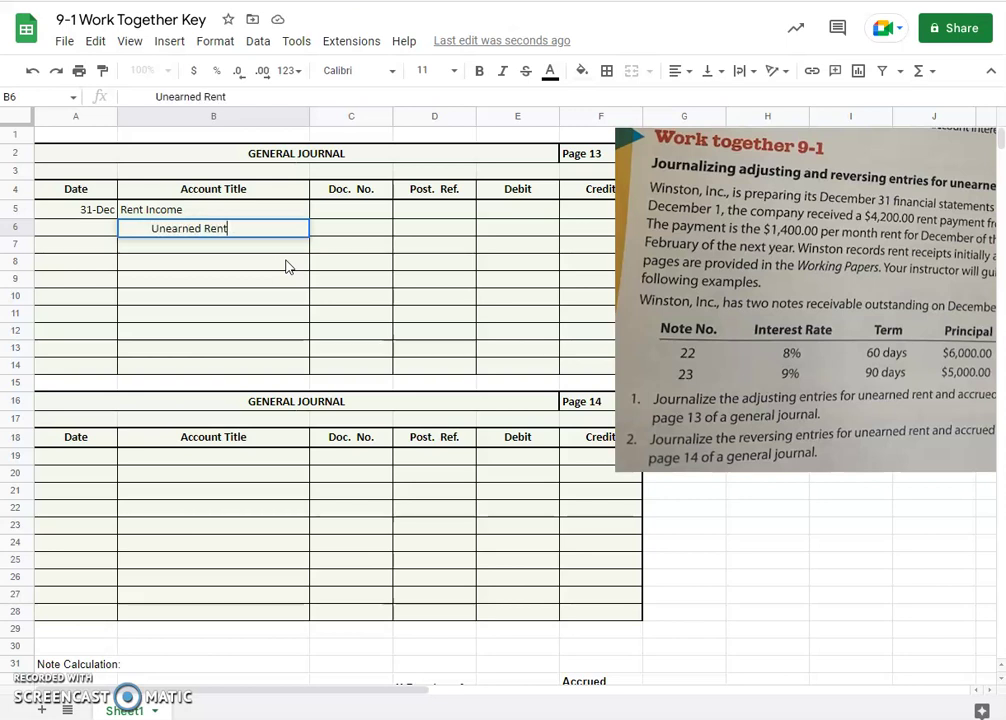
{"action": "key", "text": "Tab"}
{"action": "key", "text": "Up"}
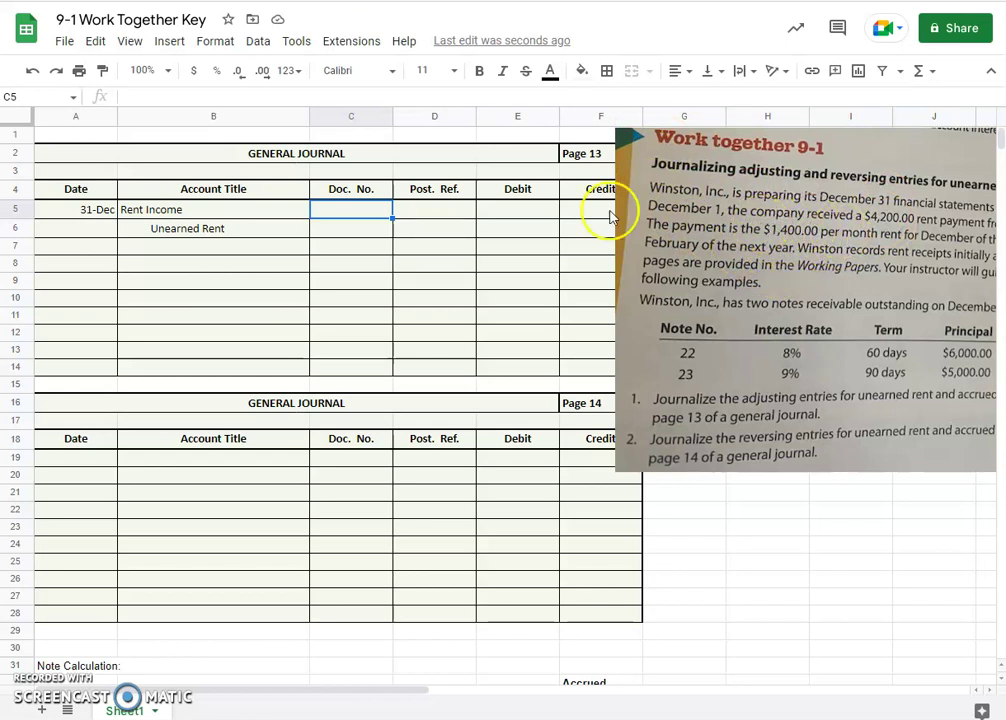
- Record a 2800 debit for Rent Income and a 2800 credit for Unearned Rent
{"action": "left_click", "coordinate": [434, 212]}
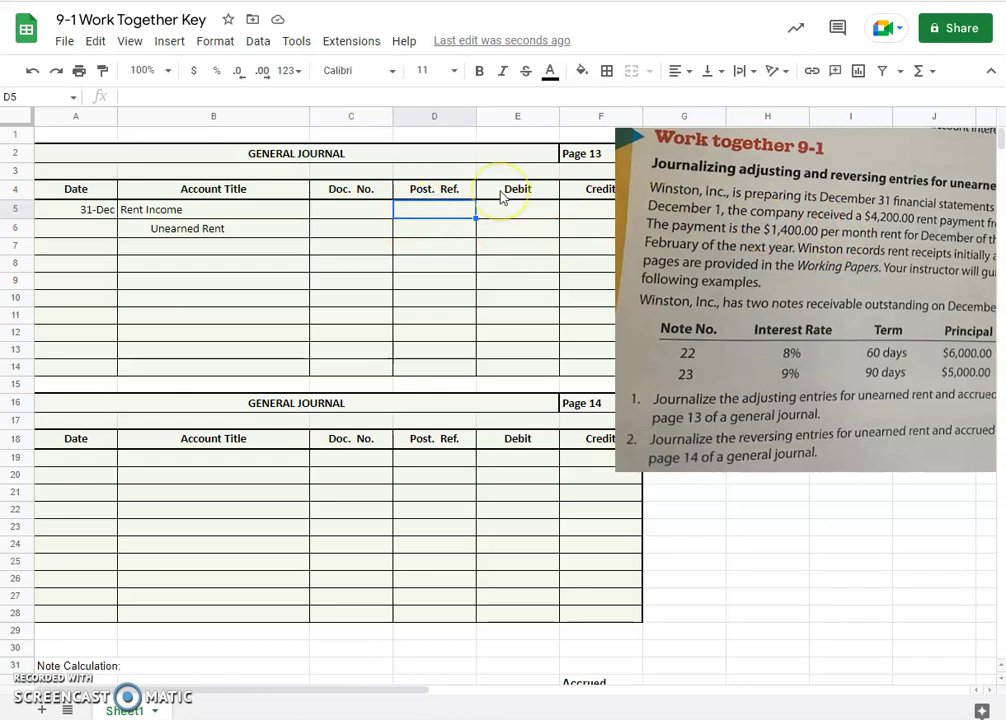
{"action": "key", "text": "Tab"}
{"action": "type", "text": "2800"}
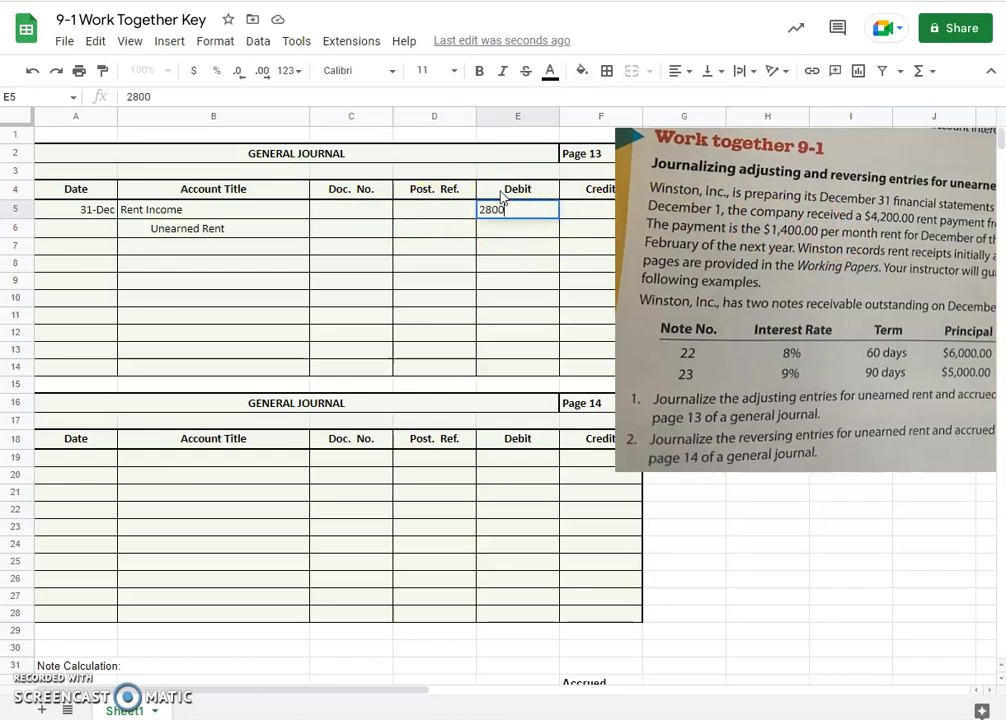
{"action": "key", "text": "Tab"}
{"action": "key", "text": "Down"}
{"action": "type", "text": "2800"}
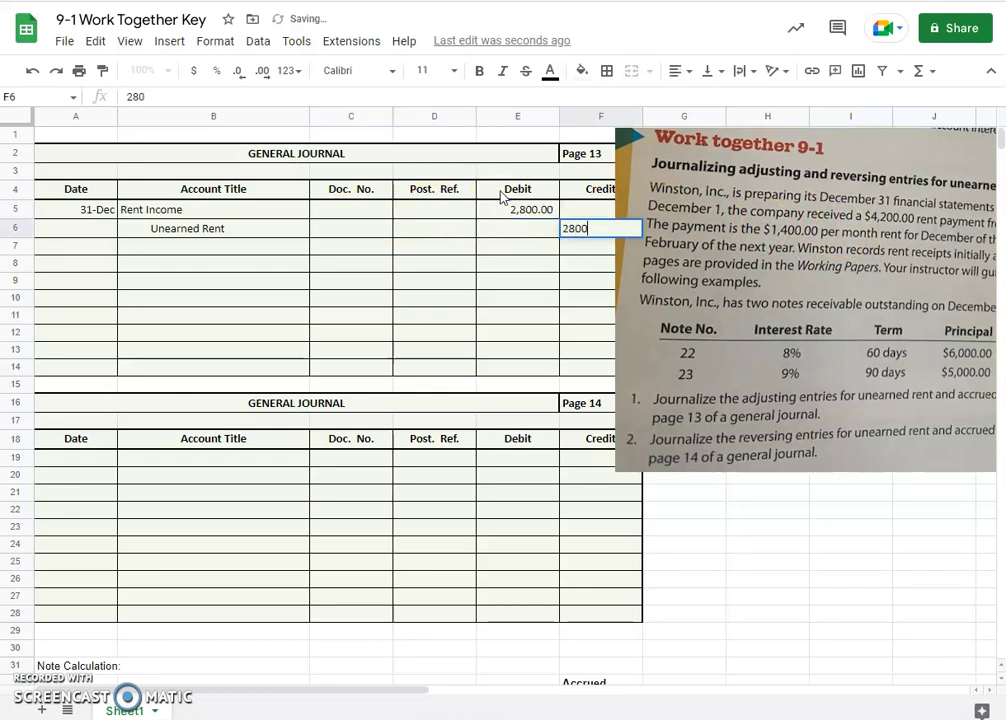
{"action": "key", "text": "Return"}
{"action": "left_click", "coordinate": [341, 210]}
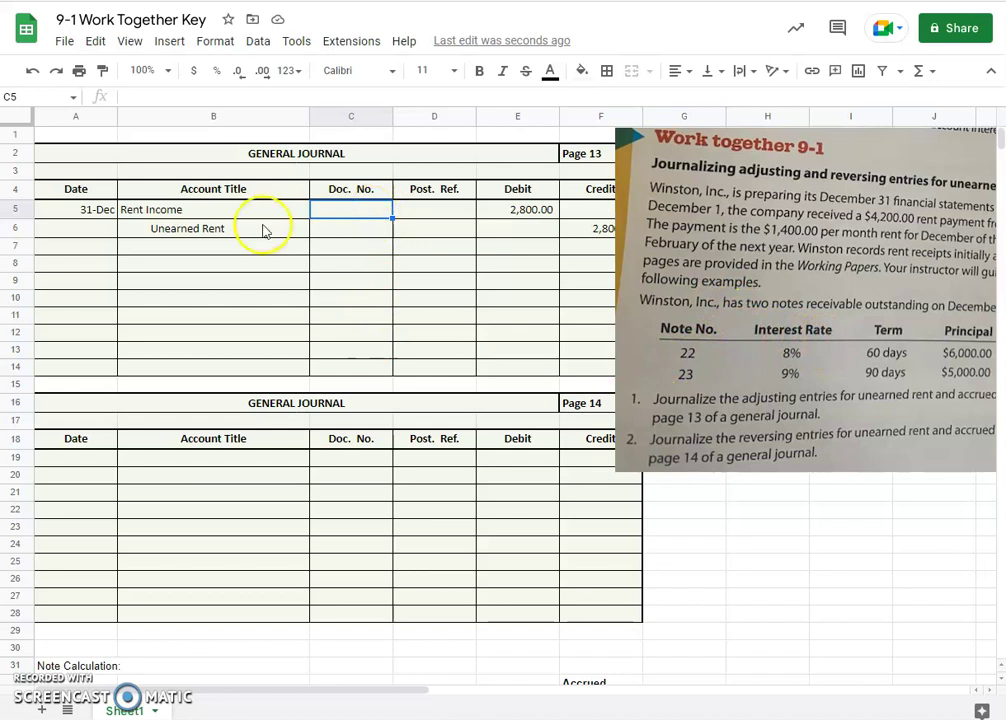
- Shift the whole rent entry in A5:F6 down one row so it starts at A6
{"action": "left_click_drag", "start_coordinate": [94, 212], "coordinate": [640, 226]}
{"action": "right_click", "coordinate": [594, 232]}
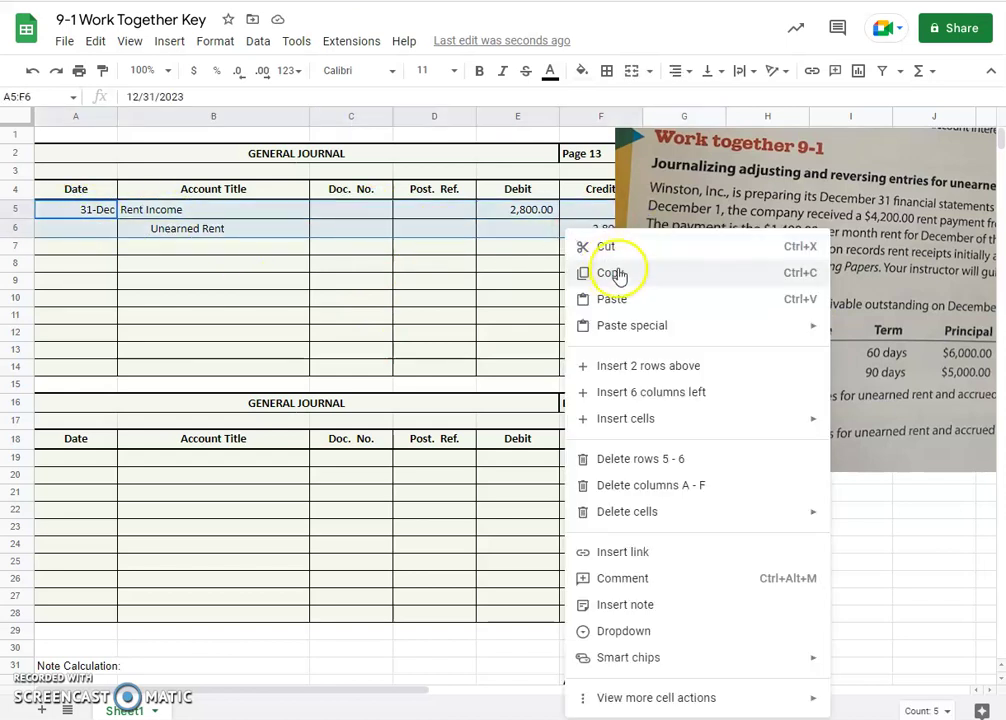
{"action": "left_click", "coordinate": [610, 250]}
{"action": "right_click", "coordinate": [92, 228]}
{"action": "left_click", "coordinate": [90, 230]}
{"action": "right_click", "coordinate": [90, 230]}
{"action": "left_click", "coordinate": [171, 268]}
- Add the heading "Adjusting Entry" in B5 of the page 13 journal and center it
{"action": "left_click", "coordinate": [290, 200]}
{"action": "type", "text": "Adjusting Entry"}
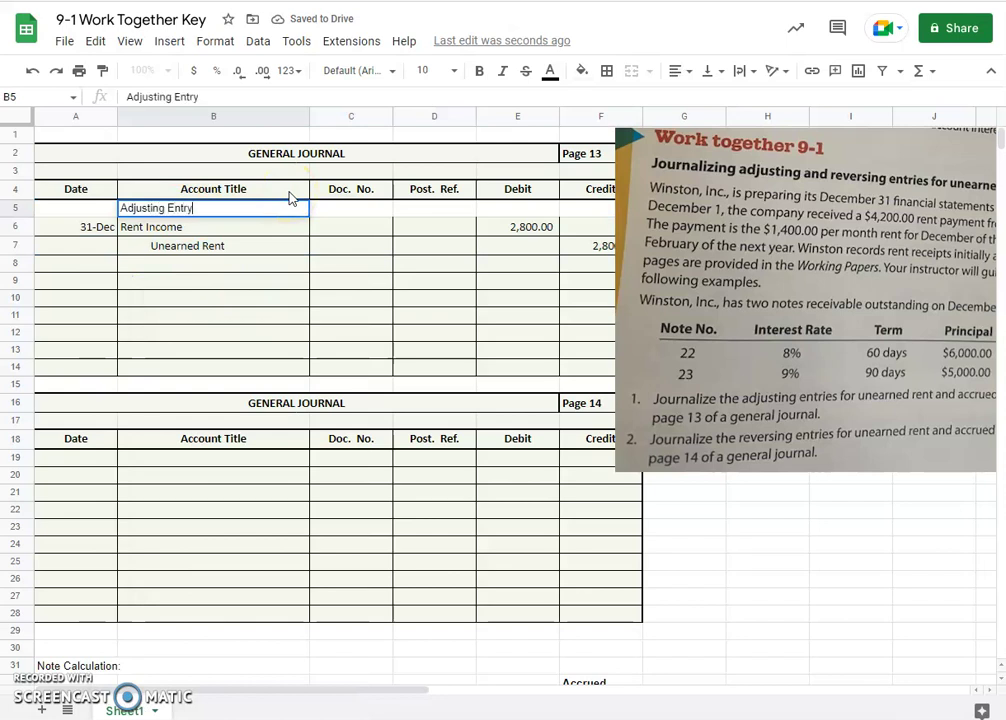
{"action": "key", "text": "Return"}
{"action": "left_click", "coordinate": [186, 208]}
{"action": "left_click", "coordinate": [680, 70]}
{"action": "left_click", "coordinate": [701, 100]}
- Start the second adjusting entry in row 8 dated Dec 31, with Interest Receivable and an indented Interest Income below it
{"action": "left_click", "coordinate": [97, 262]}
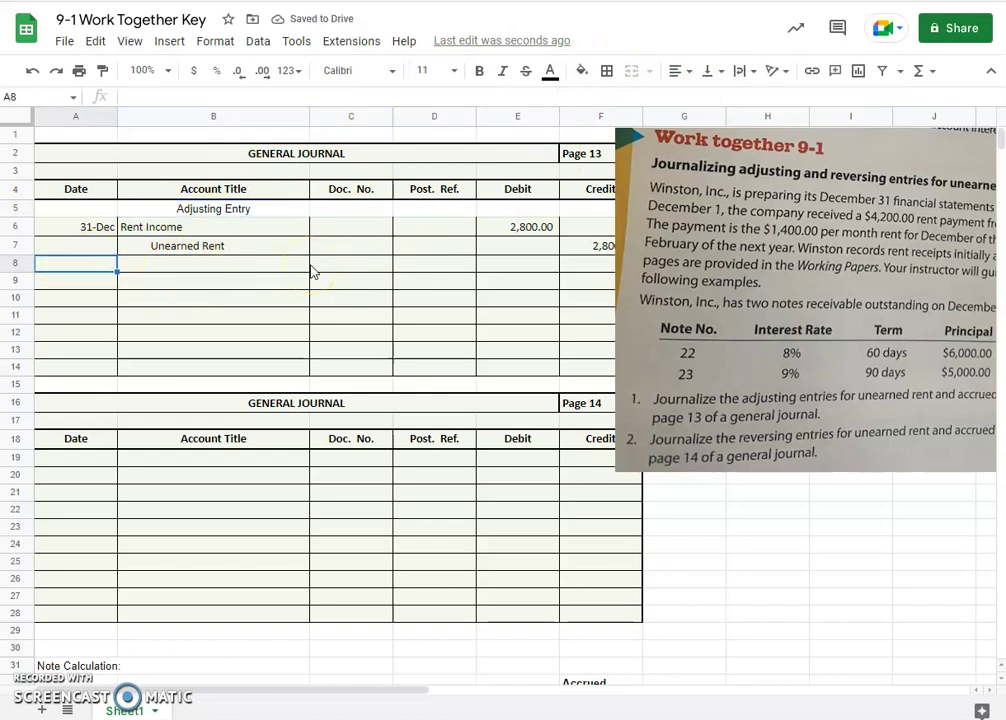
{"action": "type", "text": "Dec 31"}
{"action": "key", "text": "Tab"}
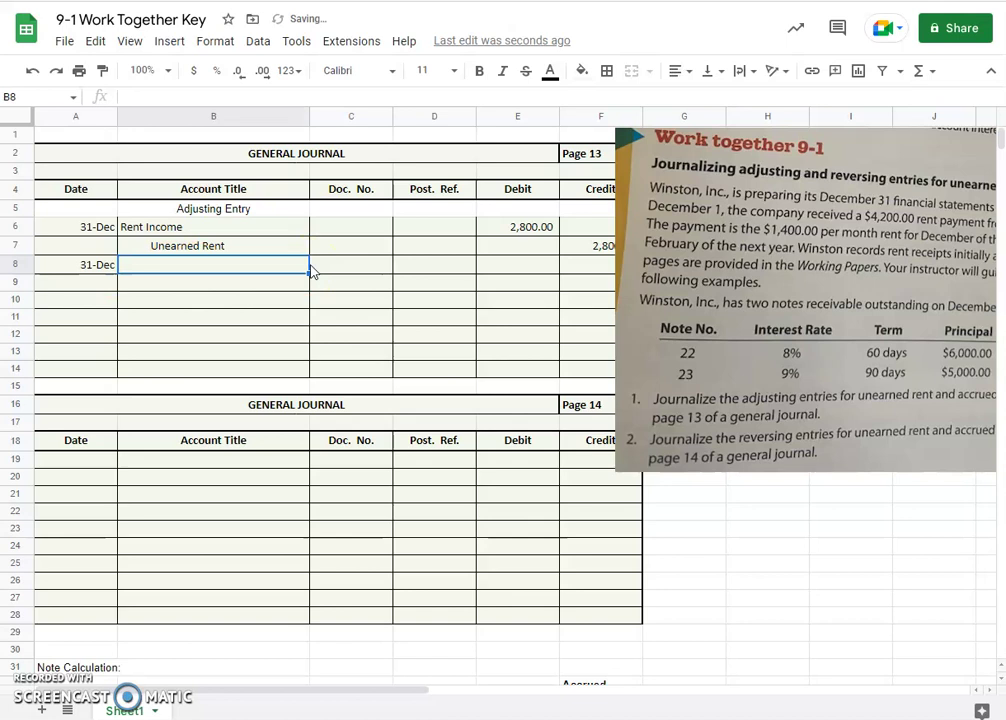
{"action": "type", "text": "Interest "}
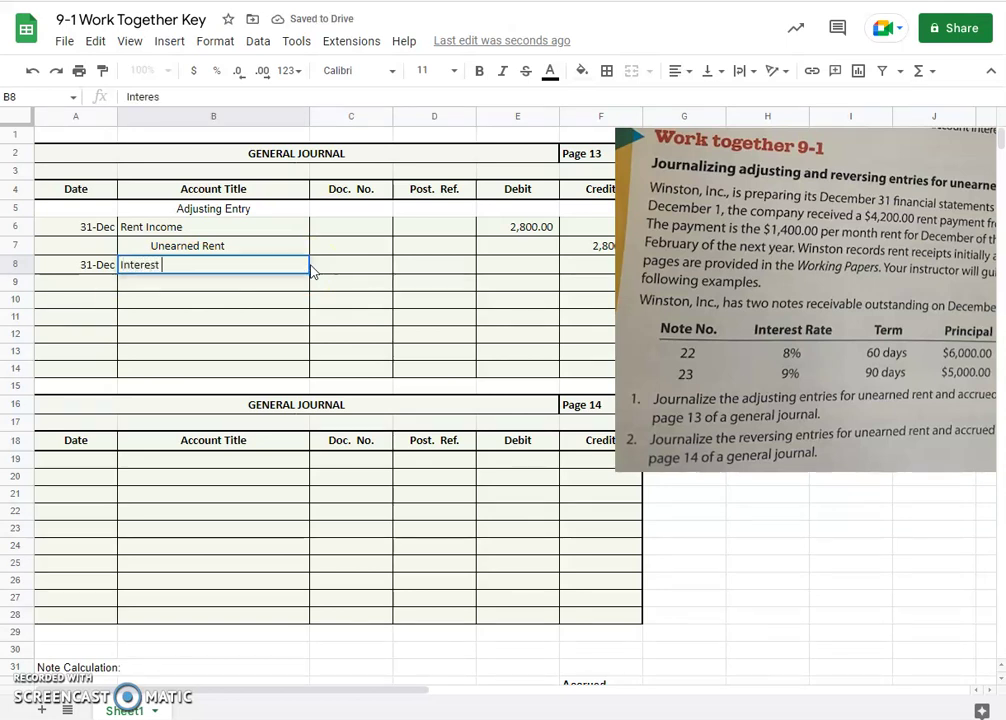
{"action": "type", "text": "Receivable"}
{"action": "key", "text": "Return"}
{"action": "key", "text": "Tab"}
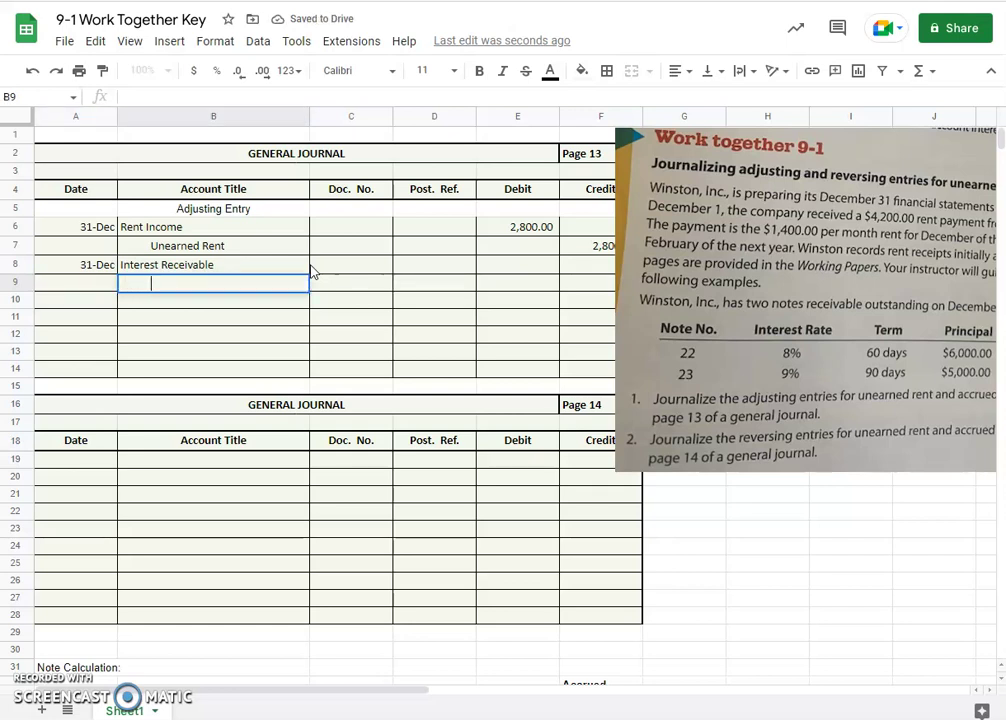
{"action": "type", "text": "Interest"}
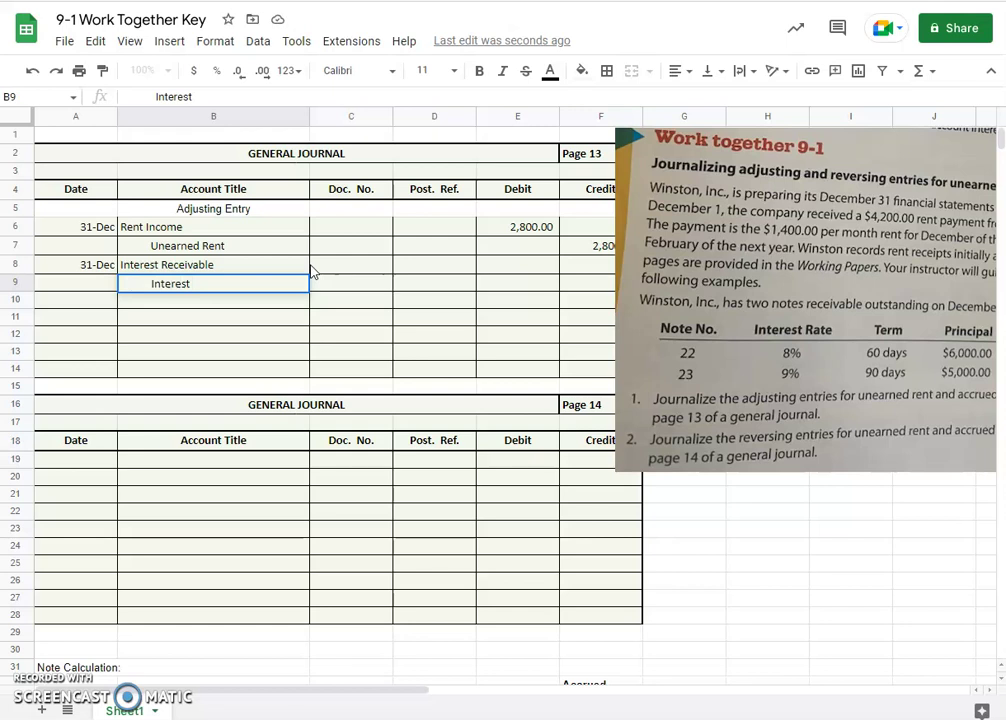
{"action": "type", "text": " Income"}
{"action": "left_click", "coordinate": [243, 285]}
- Move the problem image over the journals so its note details sit just above the Note Calculation table
{"action": "left_click", "coordinate": [764, 437]}
{"action": "left_click_drag", "start_coordinate": [790, 437], "coordinate": [404, 532]}
{"action": "left_click", "coordinate": [705, 638]}
{"action": "scroll", "coordinate": [741, 600], "scroll_direction": "down", "scroll_amount": 3}
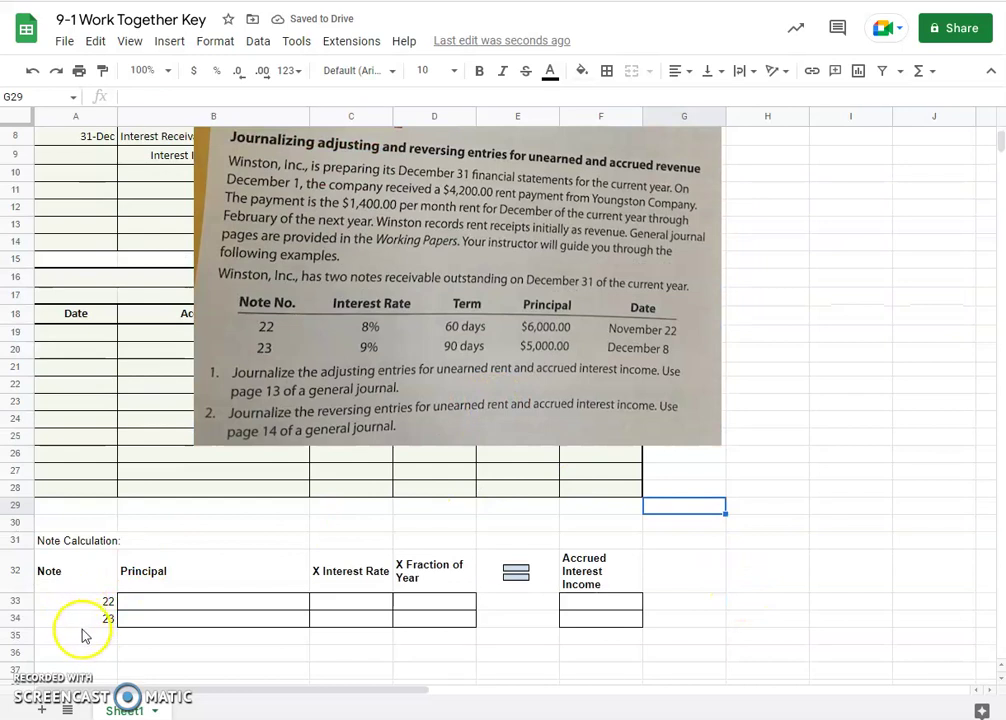
- Enter the principals in the Note Calculation table: 6000 for note 22 and 5000 for note 23
{"action": "left_click", "coordinate": [165, 603]}
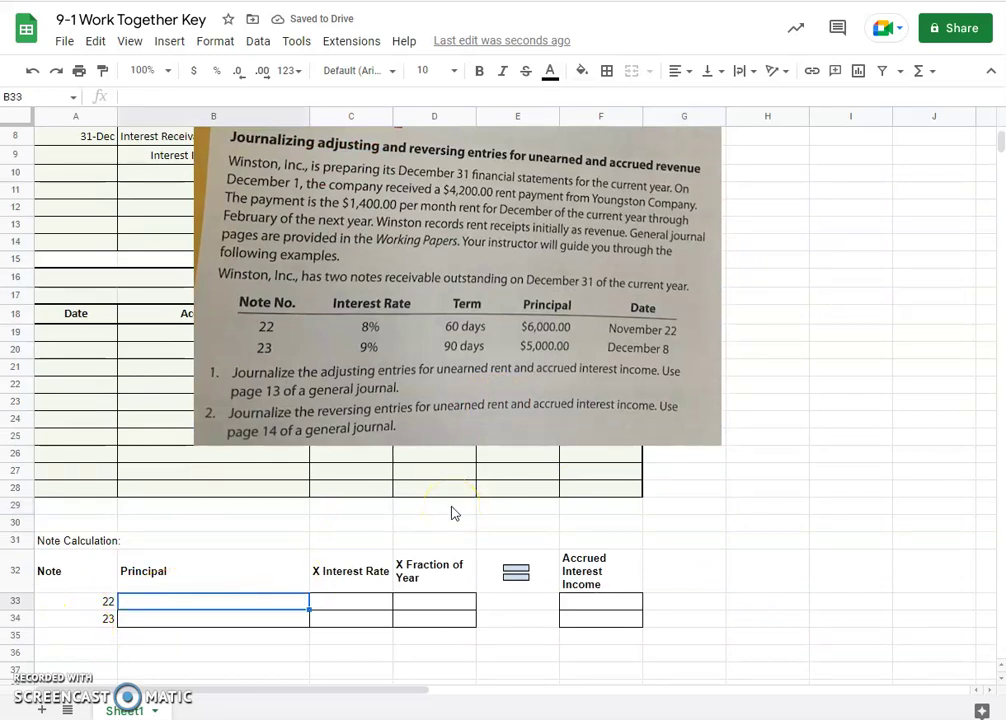
{"action": "type", "text": "600"}
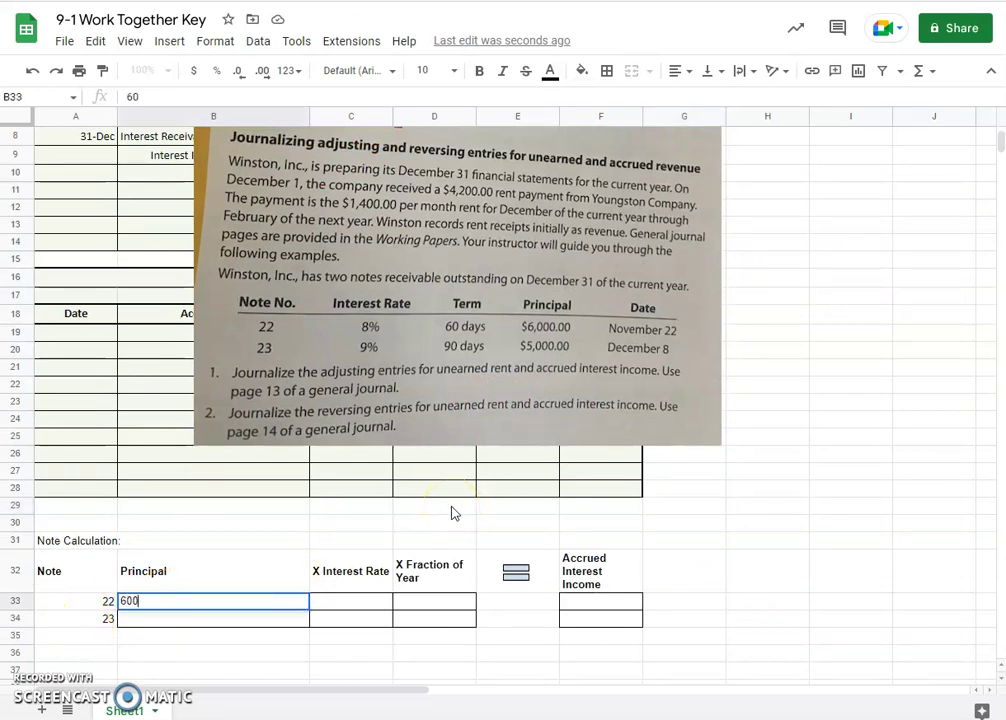
{"action": "type", "text": "0"}
{"action": "key", "text": "Return"}
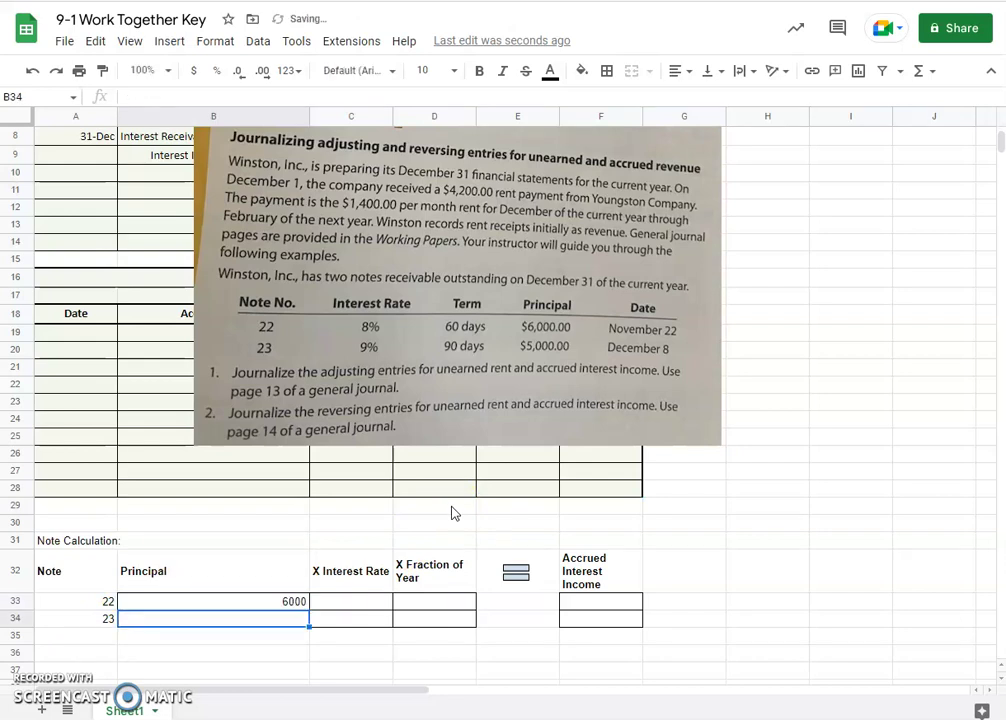
{"action": "type", "text": "5000"}
- Enter the interest rates in the Note Calculation table: 8% for note 22 and 9% for note 23
{"action": "left_click", "coordinate": [351, 604]}
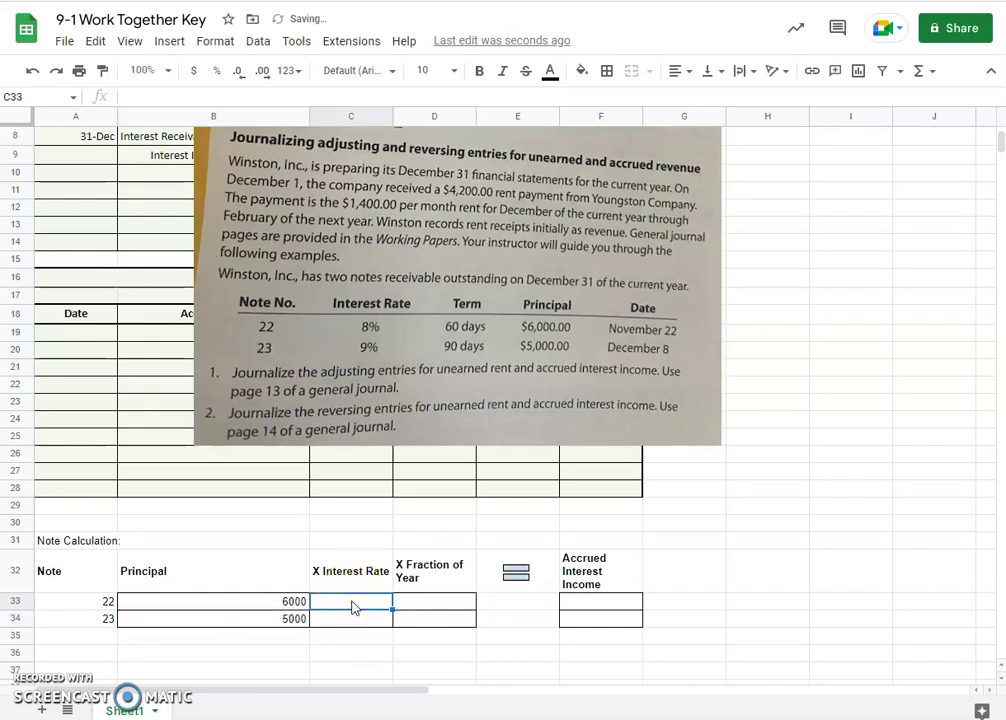
{"action": "type", "text": "8"}
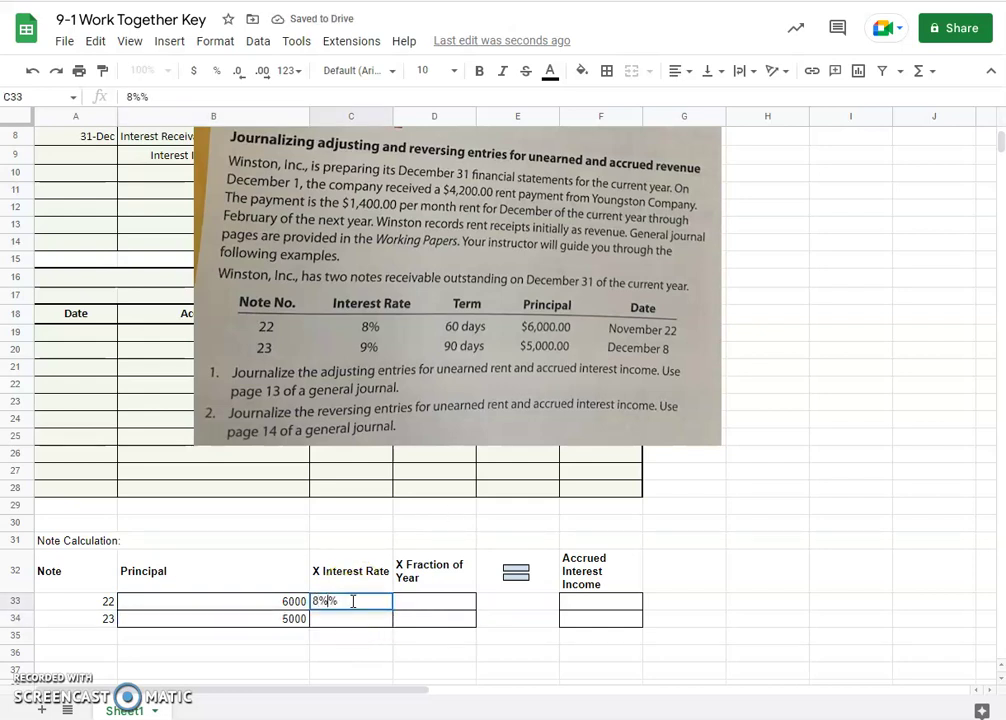
{"action": "type", "text": "%"}
{"action": "key", "text": "Return"}
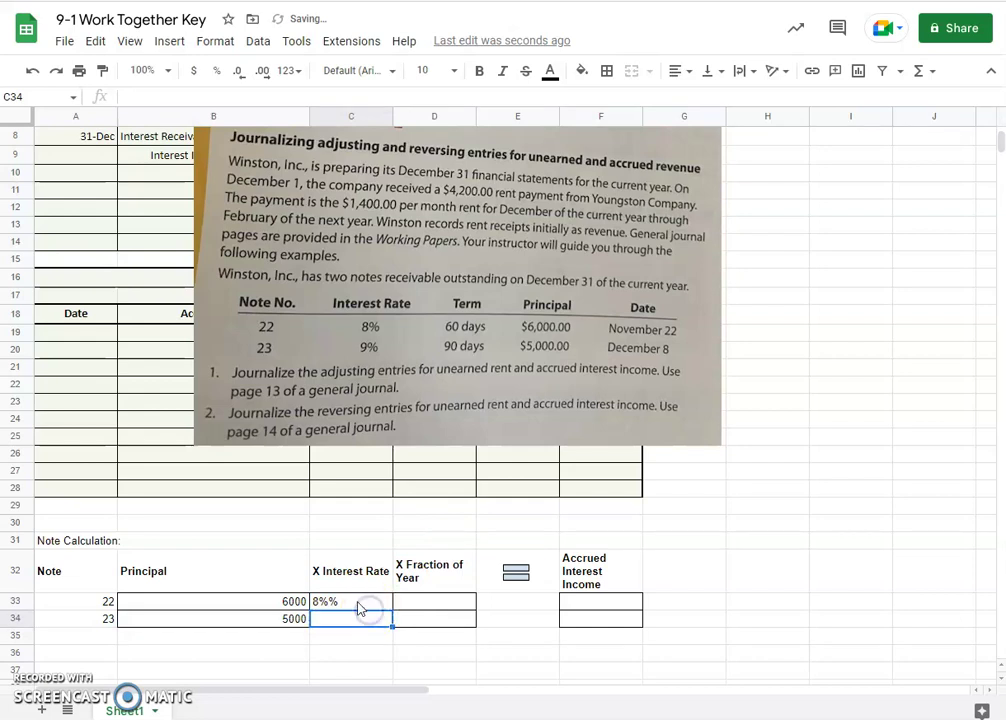
{"action": "left_click", "coordinate": [359, 602]}
{"action": "key", "text": "BackSpace"}
{"action": "key", "text": "Return"}
{"action": "type", "text": "9%"}
{"action": "key", "text": "Return"}
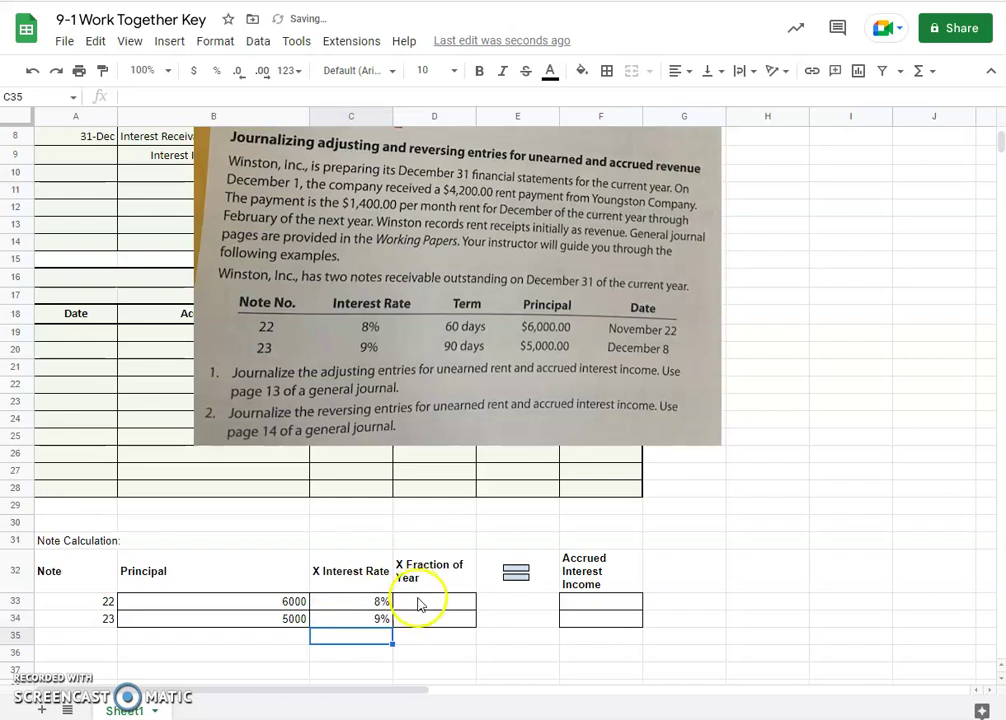
- Calculate note 22's fraction of the year in D33 with the formula =39/365, without accepting the autofill suggestion
{"action": "left_click", "coordinate": [426, 605]}
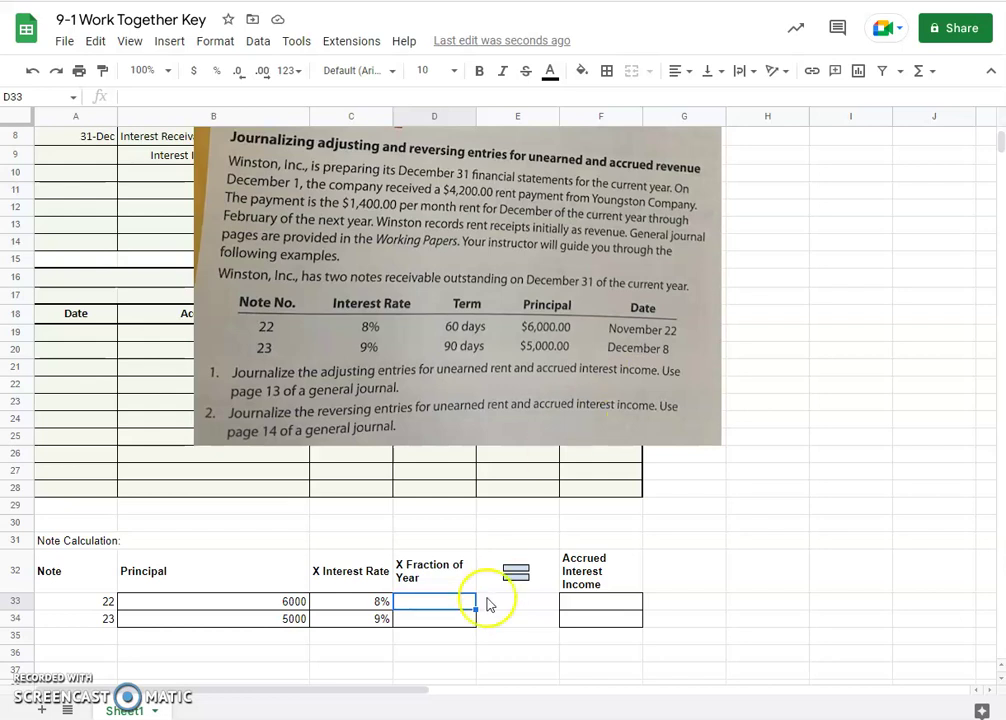
{"action": "double_click", "coordinate": [427, 600]}
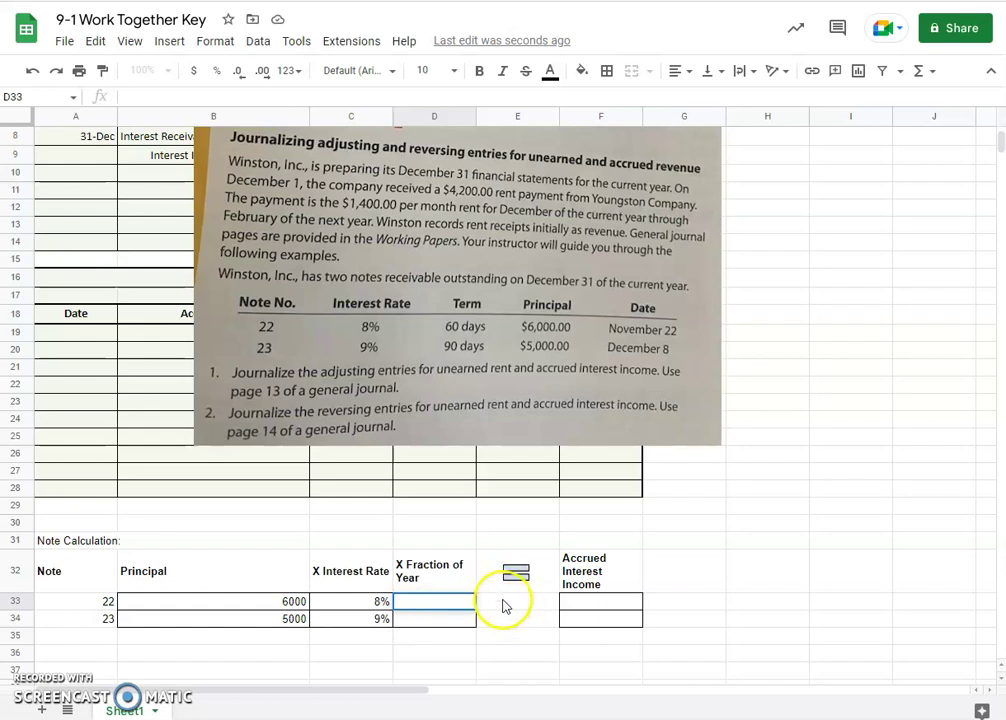
{"action": "type", "text": "=39/365"}
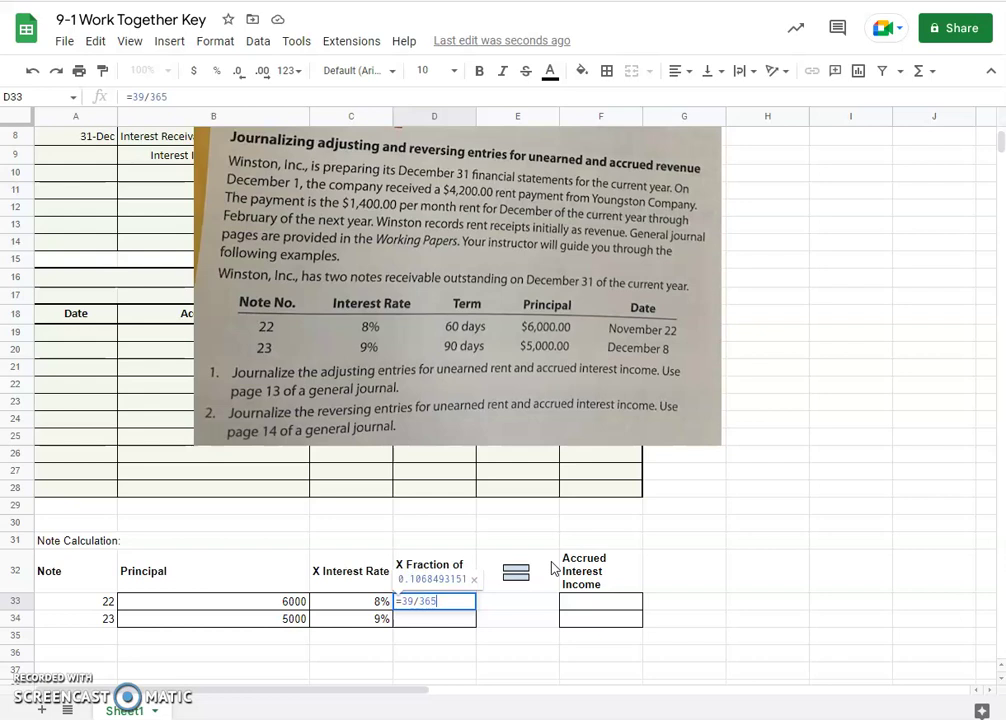
{"action": "key", "text": "Return"}
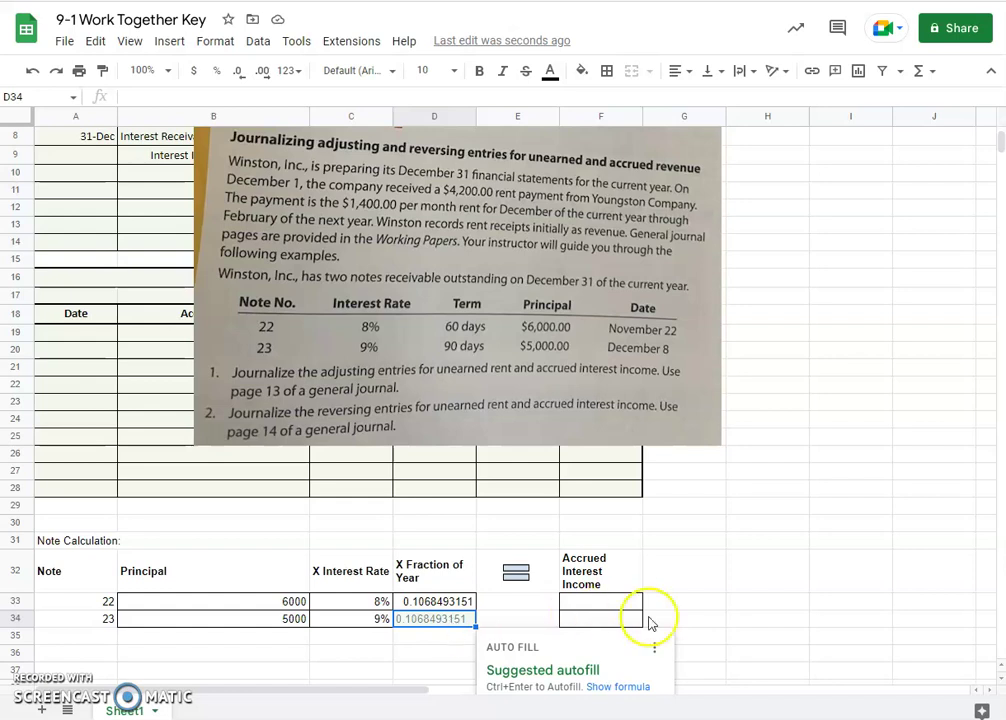
{"action": "left_click", "coordinate": [728, 562]}
- Calculate the days from 12/8/23 to 12/31/23 in scratch cells G31:G33, subtracting the December 8 date from December 31
{"action": "left_click", "coordinate": [683, 539]}
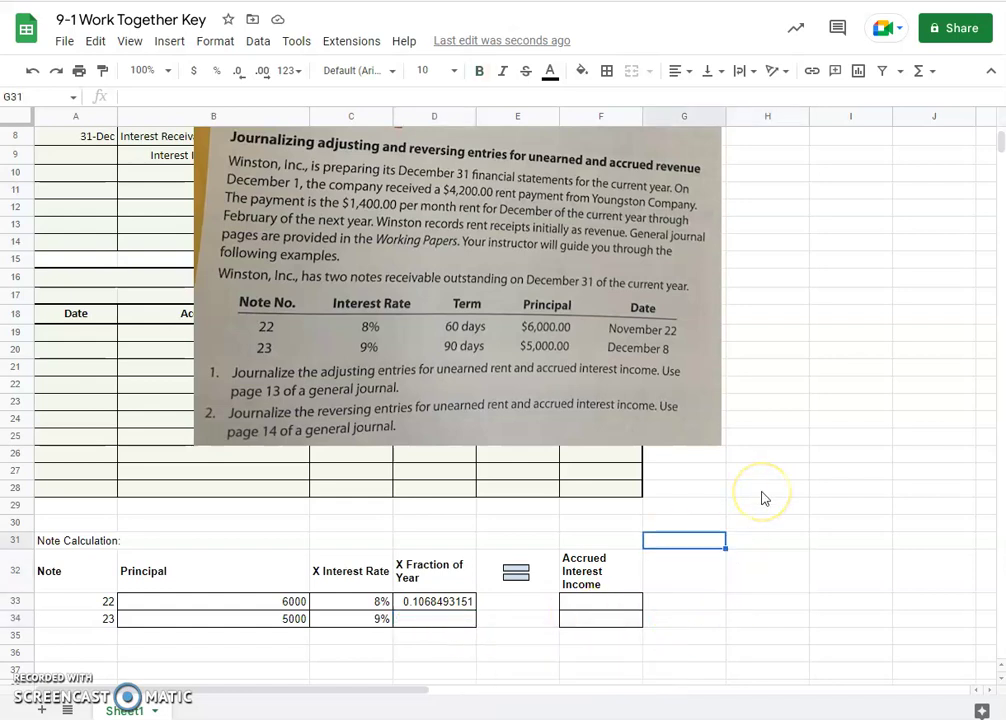
{"action": "type", "text": "12/31/23"}
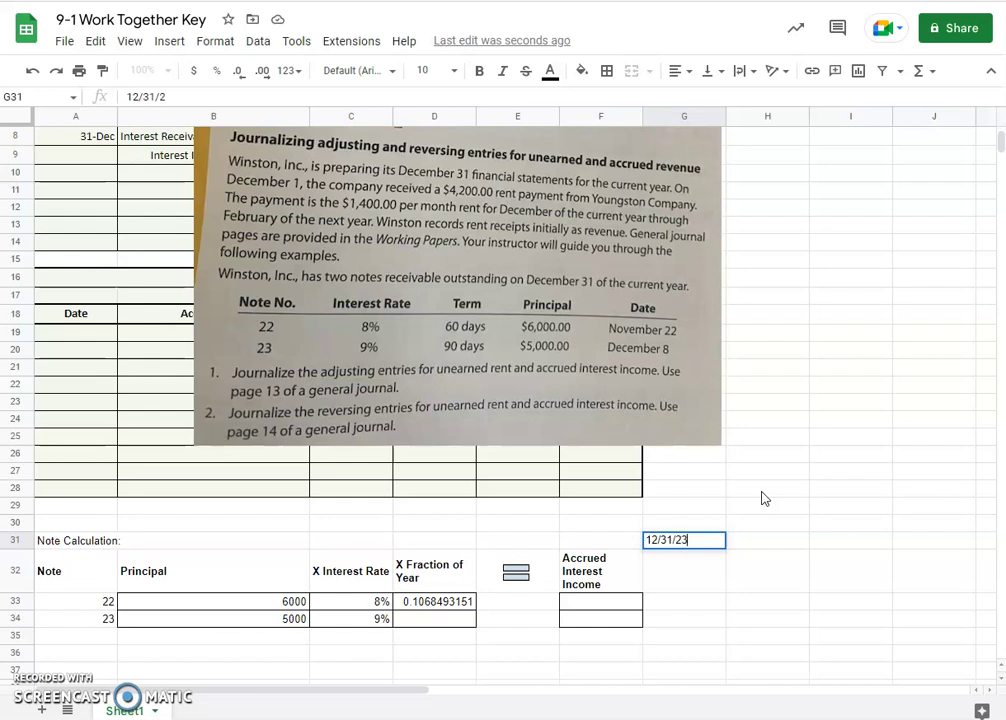
{"action": "key", "text": "Return"}
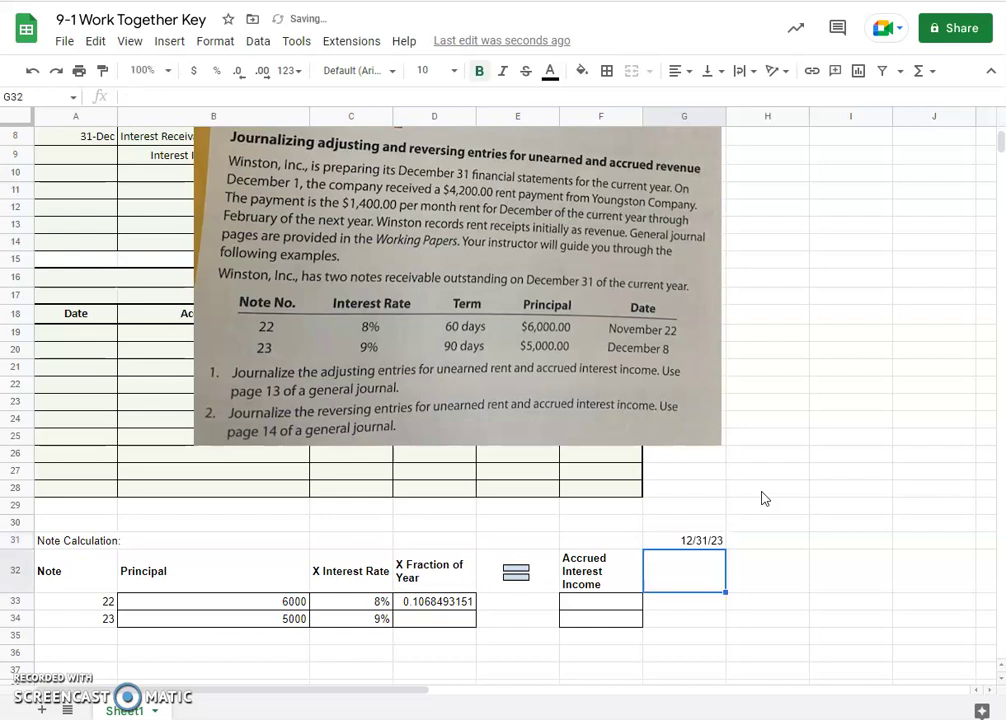
{"action": "type", "text": "12/8/23"}
{"action": "key", "text": "Return"}
{"action": "type", "text": "="}
{"action": "left_click", "coordinate": [695, 541]}
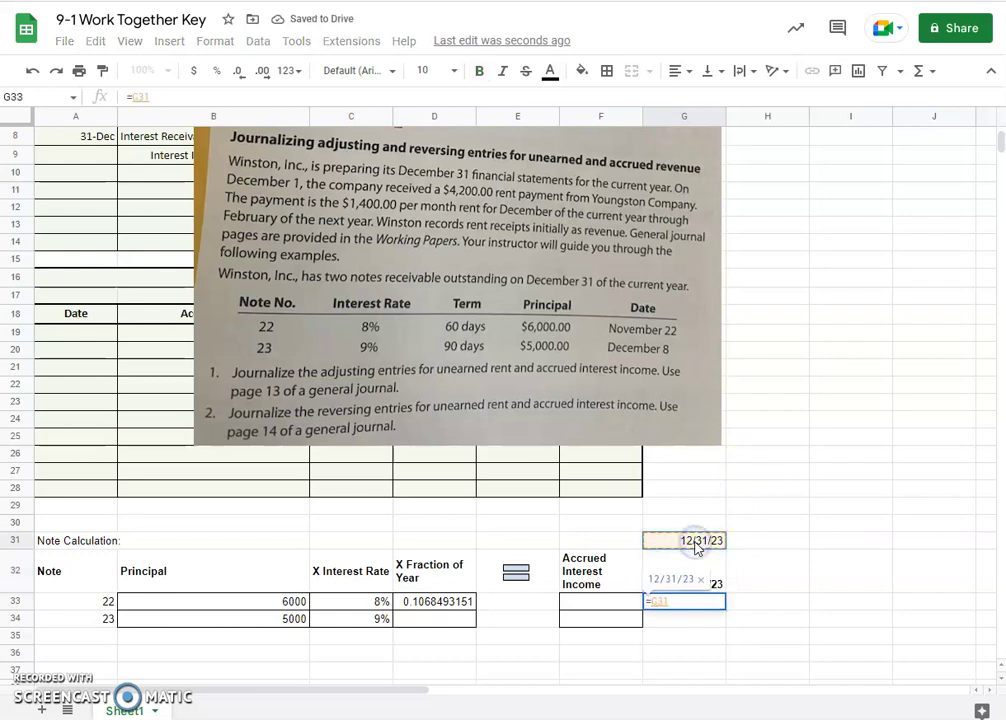
{"action": "type", "text": "-"}
{"action": "left_click", "coordinate": [688, 583]}
{"action": "key", "text": "Return"}
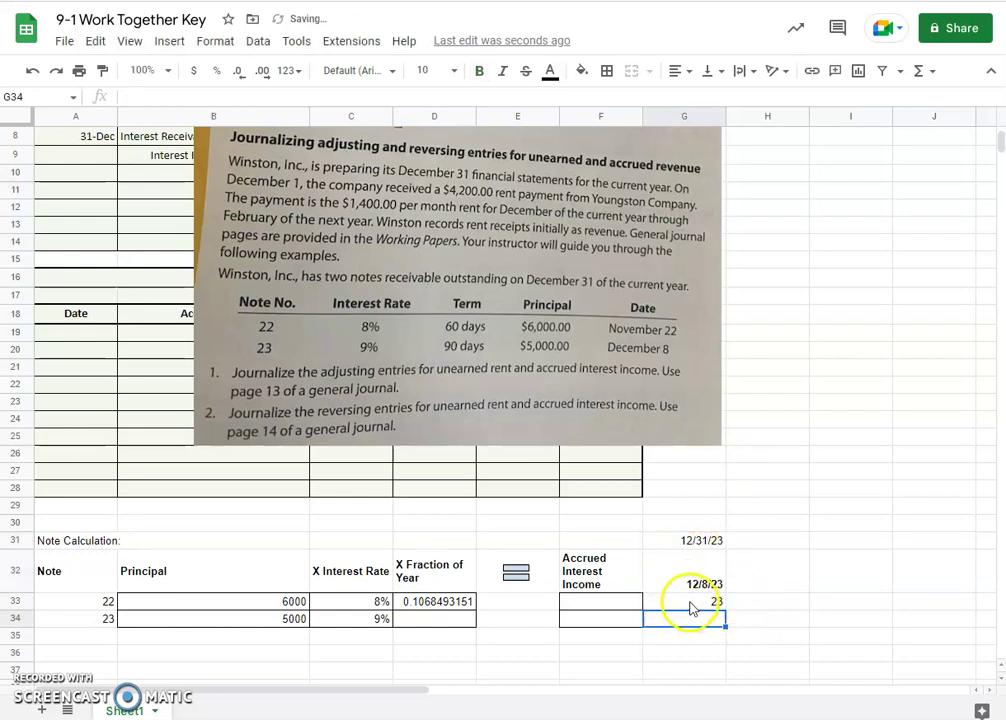
- Clear the scratch date calculation in column G beside the Note Calculation table
{"action": "left_click", "coordinate": [690, 601]}
{"action": "left_click_drag", "start_coordinate": [700, 637], "coordinate": [699, 545]}
{"action": "key", "text": "Delete"}
- Calculate note 23's fraction of the year in D34 with the formula =23/365
{"action": "left_click", "coordinate": [423, 621]}
{"action": "type", "text": "=23/365"}
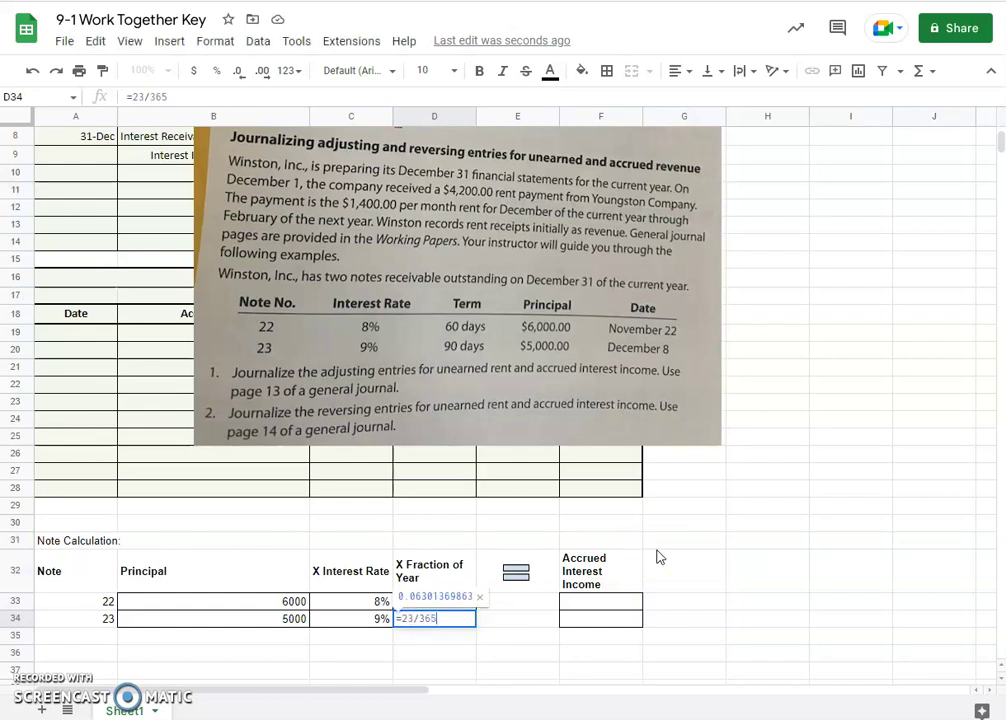
{"action": "key", "text": "Return"}
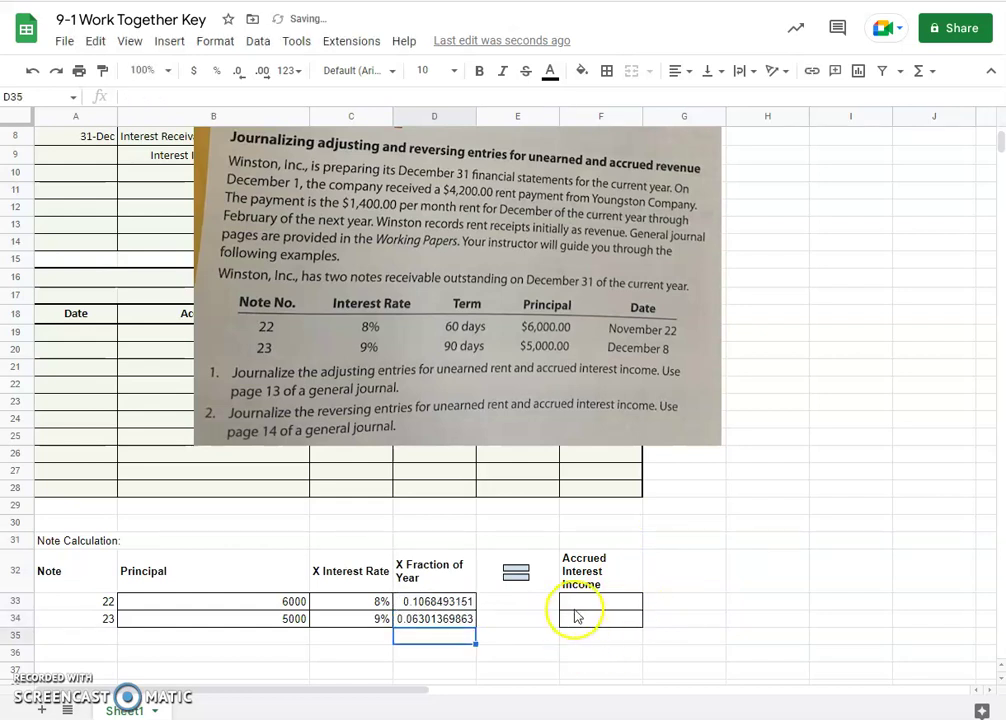
- Calculate note 22's accrued interest income in F33 by multiplying its principal, interest rate and fraction of the year
{"action": "left_click", "coordinate": [580, 601]}
{"action": "type", "text": "="}
{"action": "left_click", "coordinate": [270, 603]}
{"action": "type", "text": "*"}
{"action": "left_click", "coordinate": [350, 603]}
{"action": "type", "text": "*"}
{"action": "left_click", "coordinate": [432, 603]}
{"action": "key", "text": "Return"}
- Copy note 22's accrued interest formula down to note 23 in F34
{"action": "left_click", "coordinate": [615, 603]}
{"action": "left_click_drag", "start_coordinate": [643, 611], "coordinate": [633, 650]}
{"action": "left_click", "coordinate": [600, 640]}
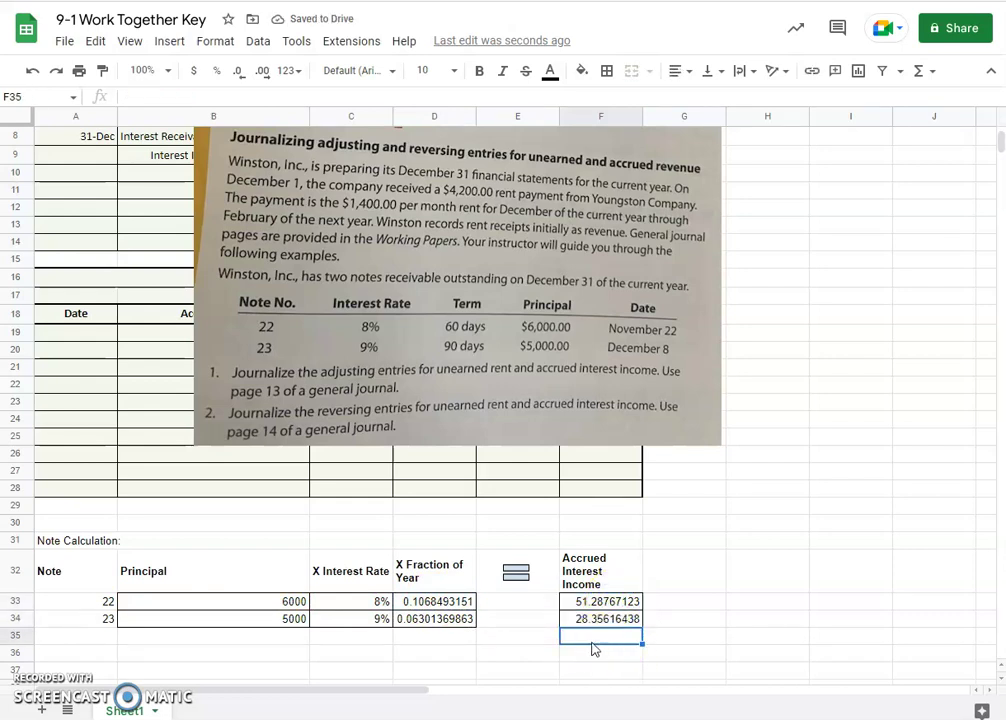
- Total the accrued interest income of both notes in F35 with the formula =F33+F34
{"action": "left_click", "coordinate": [687, 627]}
{"action": "type", "text": "="}
{"action": "left_click", "coordinate": [615, 603]}
{"action": "type", "text": "+"}
{"action": "left_click", "coordinate": [613, 618]}
{"action": "key", "text": "Return"}
{"action": "left_click", "coordinate": [588, 641]}
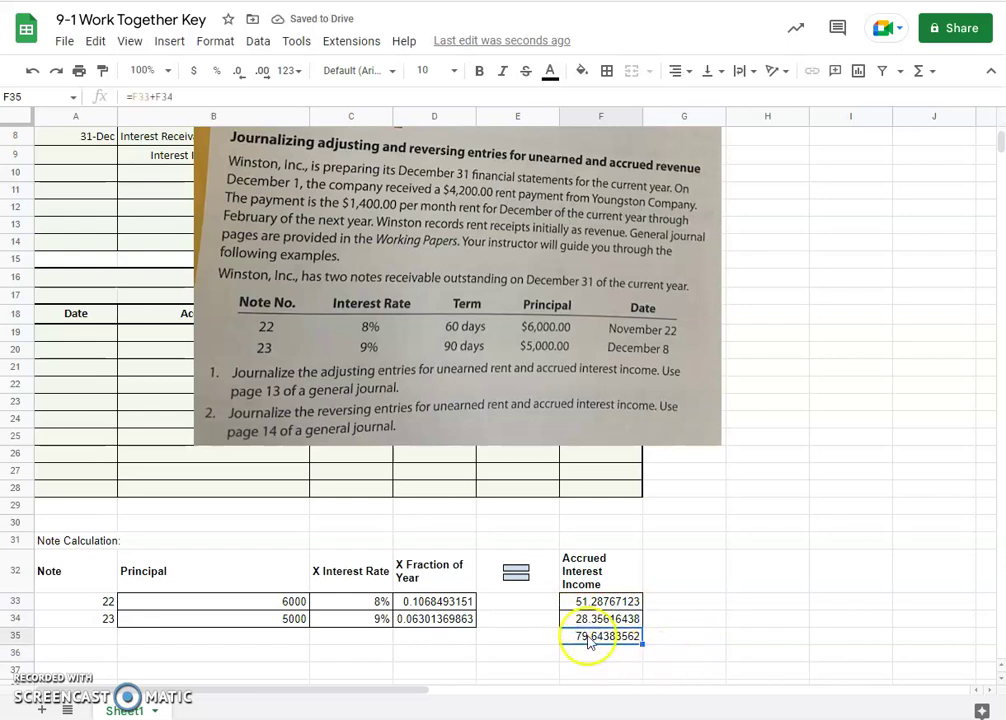
{"action": "left_click", "coordinate": [615, 637]}
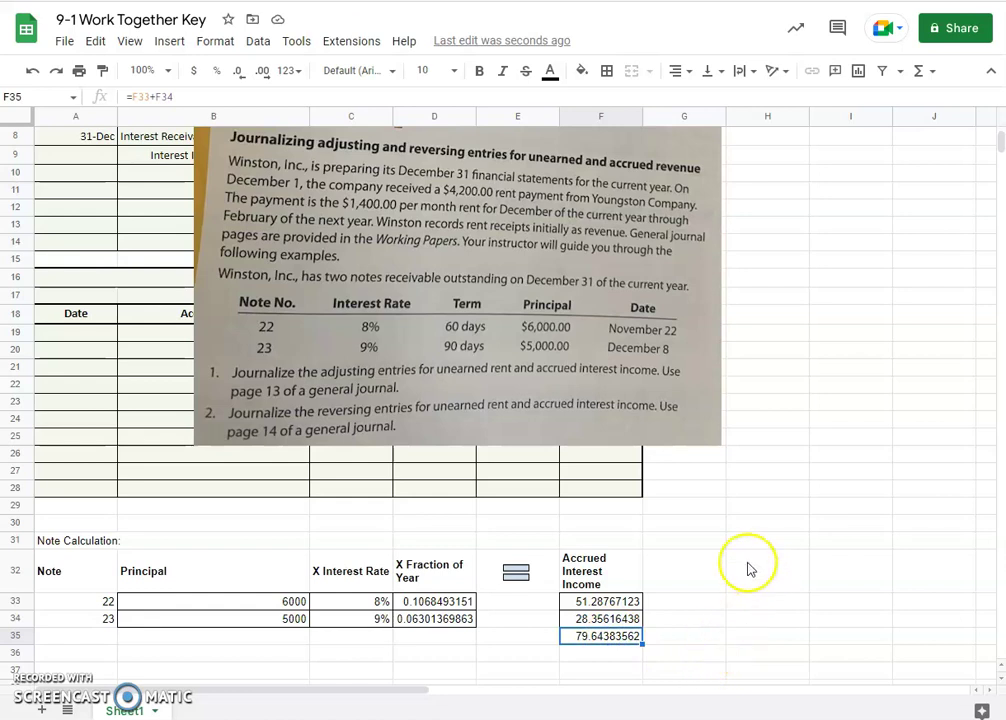
- Move the problem image off the journals to the empty columns beside them
{"action": "left_click", "coordinate": [532, 346]}
{"action": "left_click_drag", "start_coordinate": [395, 366], "coordinate": [860, 391]}
{"action": "scroll", "coordinate": [543, 498], "scroll_direction": "up", "scroll_amount": 3}
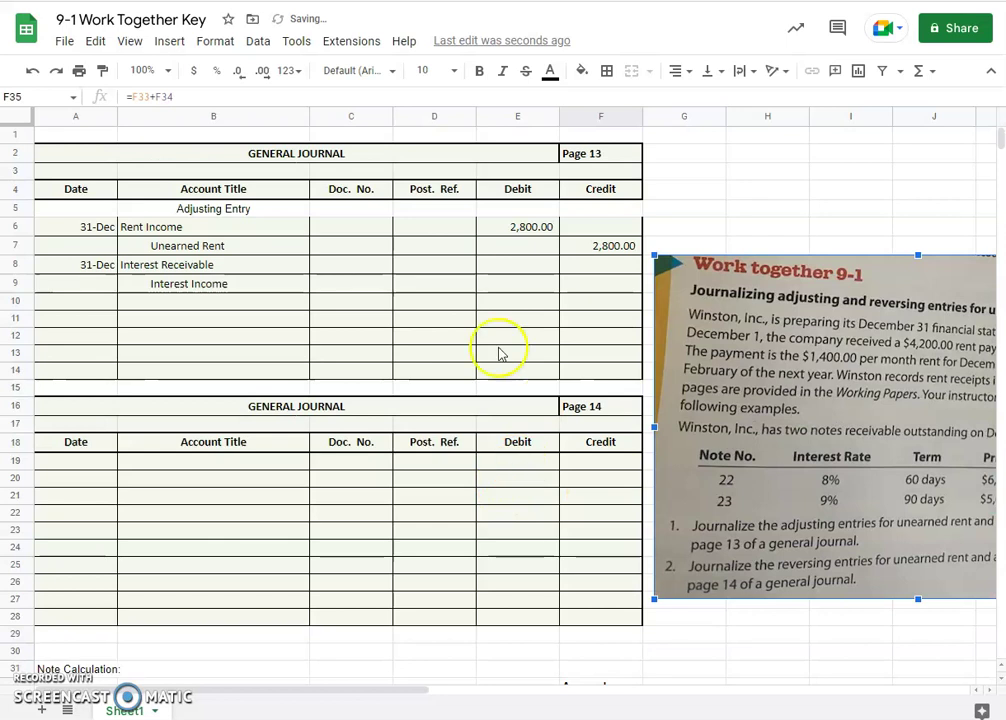
- Enter the interest adjusting entry amounts on journal page 13: 79.64 debit for Interest Receivable and 79.94 credit for Interest Income
{"action": "left_click", "coordinate": [521, 265]}
{"action": "type", "text": "79.64"}
{"action": "key", "text": "Return"}
{"action": "key", "text": "Right"}
{"action": "type", "text": "79."}
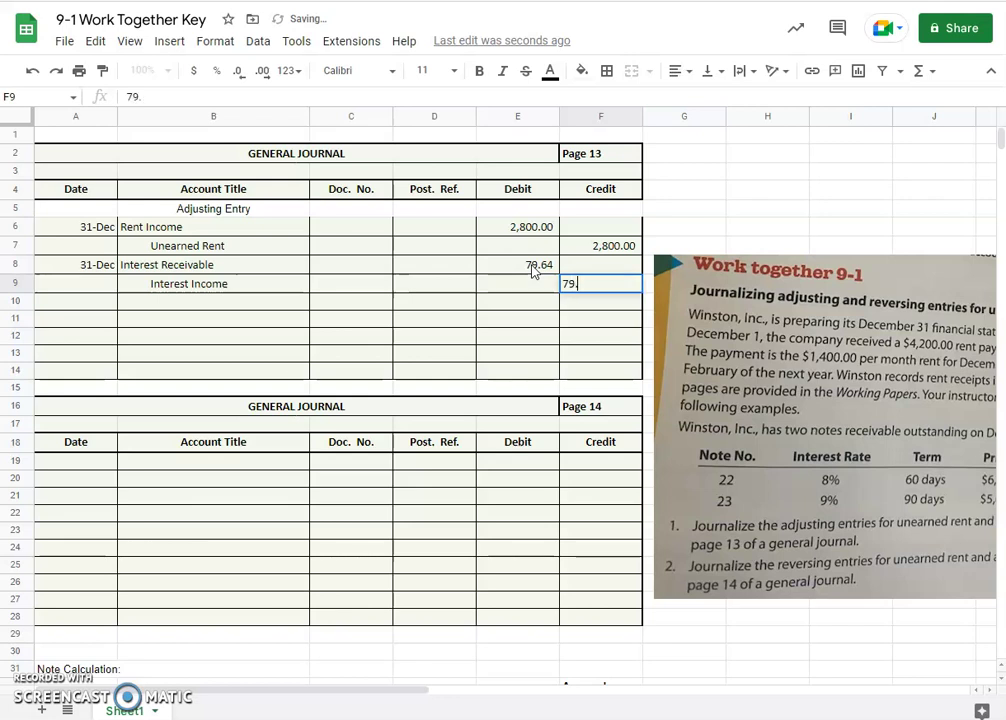
{"action": "type", "text": "94"}
{"action": "key", "text": "Return"}
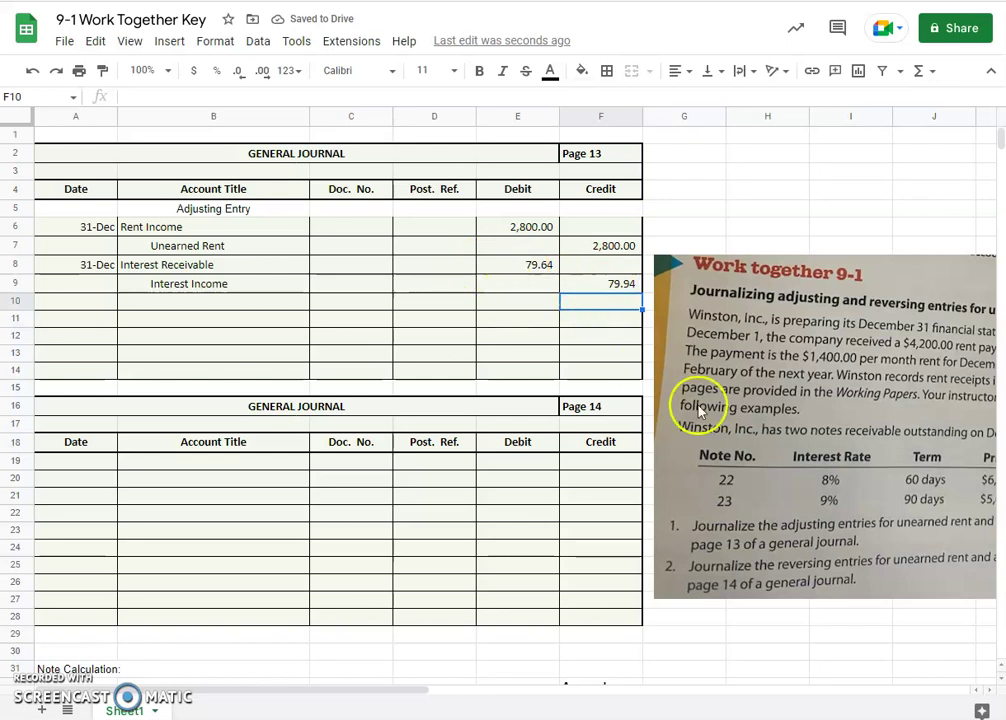
- Move the problem image up so it starts level with the first rows of the page 13 journal
{"action": "left_click", "coordinate": [824, 530]}
{"action": "left_click_drag", "start_coordinate": [835, 514], "coordinate": [850, 394]}
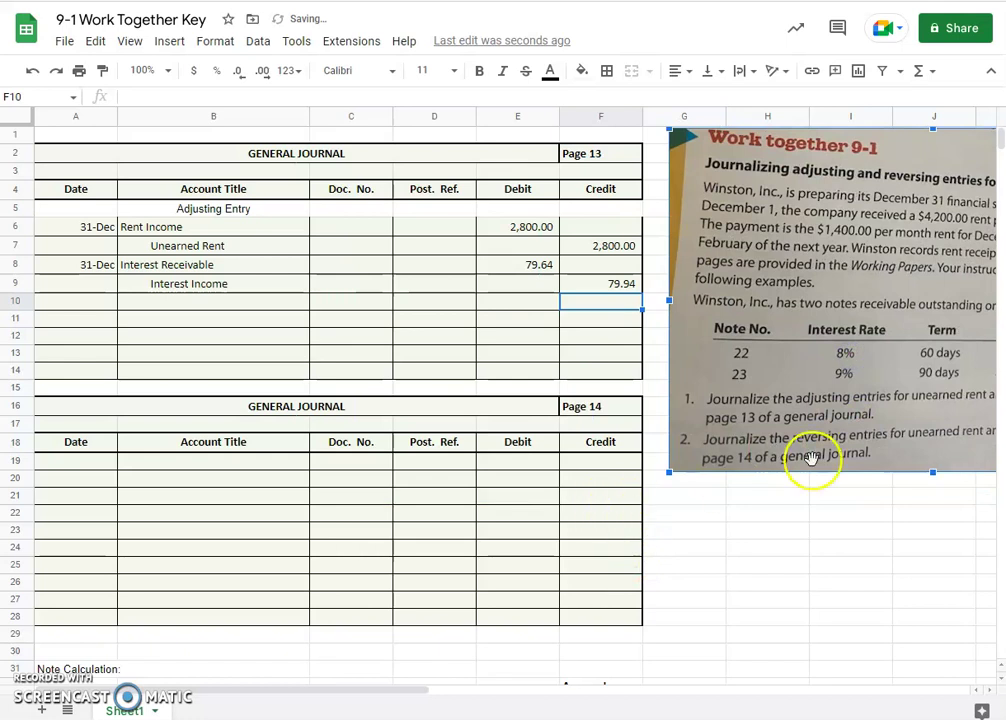
{"action": "left_click", "coordinate": [180, 512]}
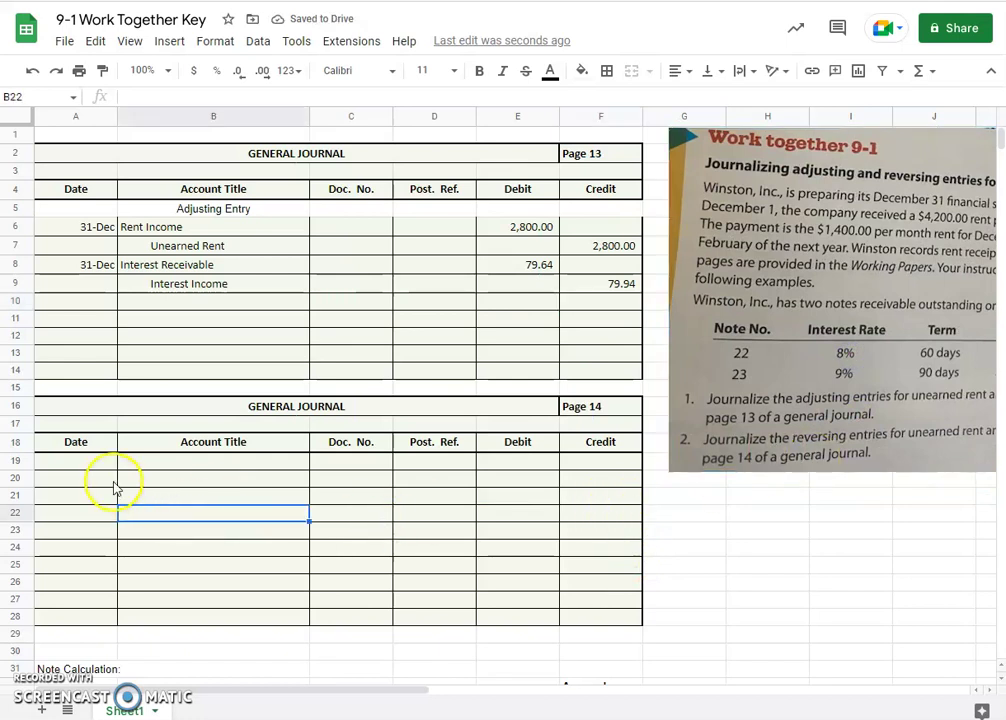
- Enter the rent reversing entry's date and accounts on journal page 14 from row 19: Jan 1, Unearned Rent, and an indented Rent Income
{"action": "left_click", "coordinate": [72, 463]}
{"action": "type", "text": "Jan 1"}
{"action": "key", "text": "Tab"}
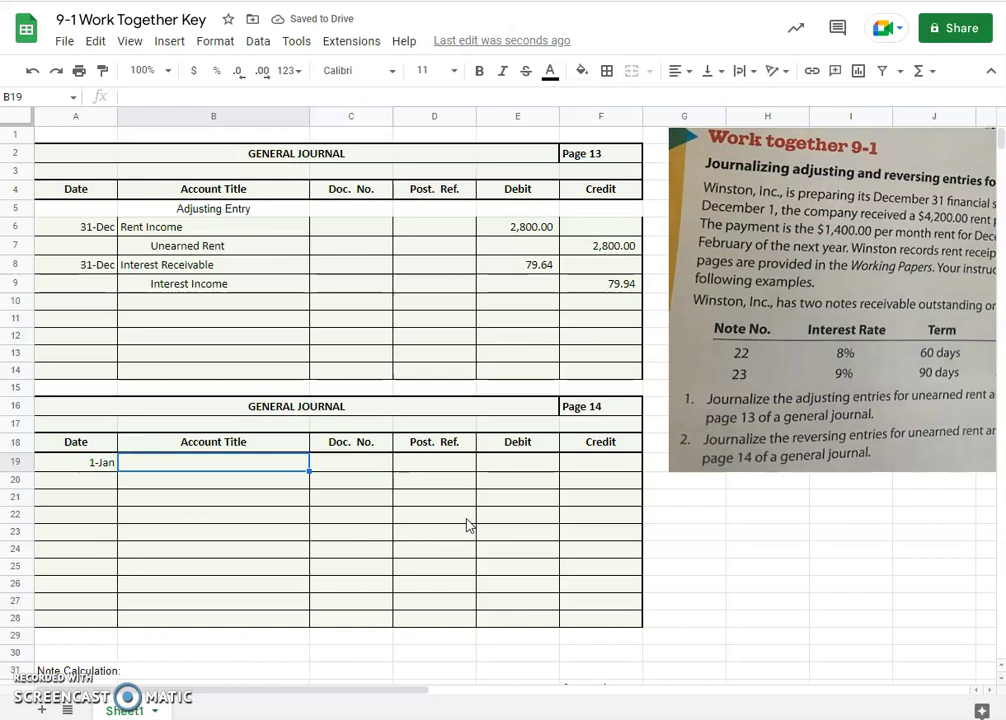
{"action": "type", "text": "Unearned Rent"}
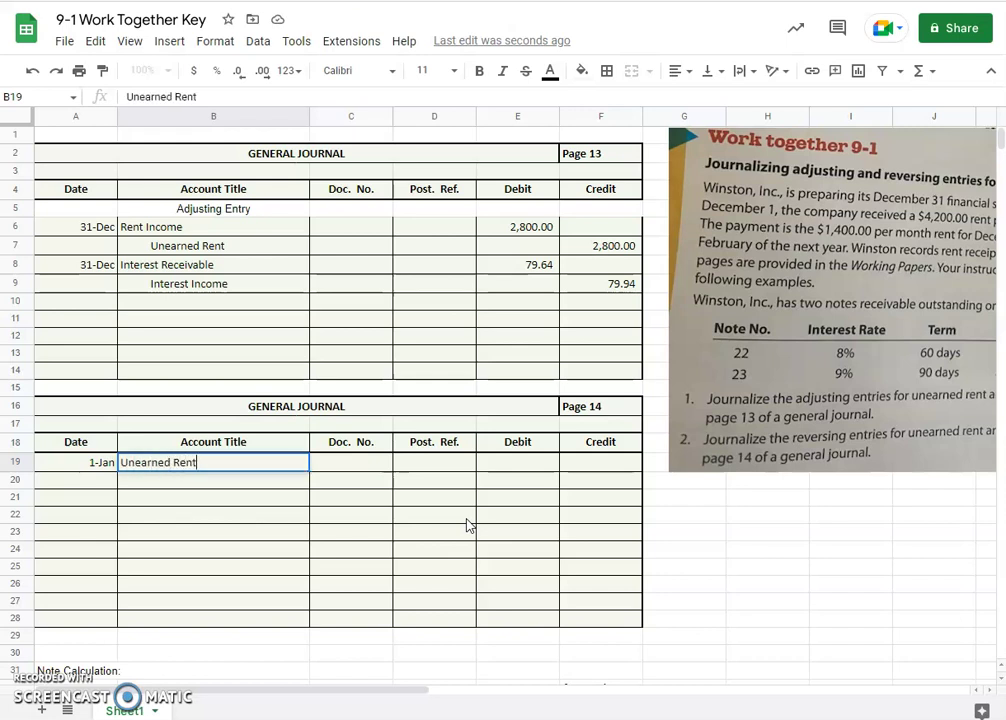
{"action": "key", "text": "Return"}
{"action": "key", "text": "Tab"}
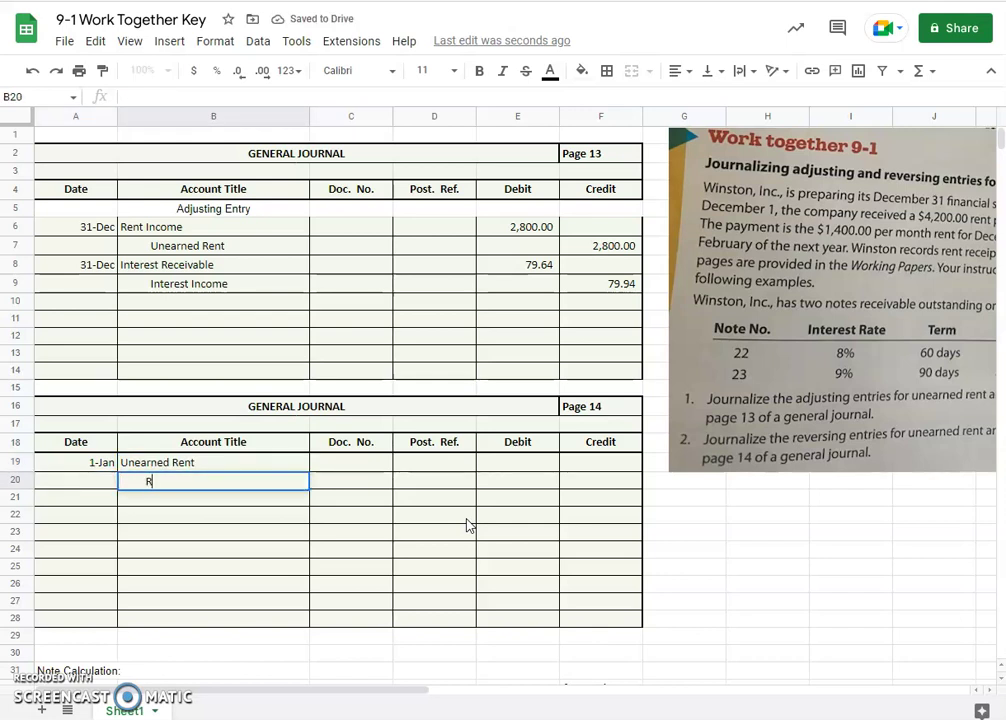
{"action": "type", "text": "Rent Income"}
{"action": "key", "text": "Return"}
- Enter the interest reversing entry's accounts in rows 21 and 22: Interest Income and an indented Interest Receivable
{"action": "key", "text": "Tab"}
{"action": "type", "text": "Intere"}
{"action": "key", "text": "Return"}
{"action": "key", "text": "Tab"}
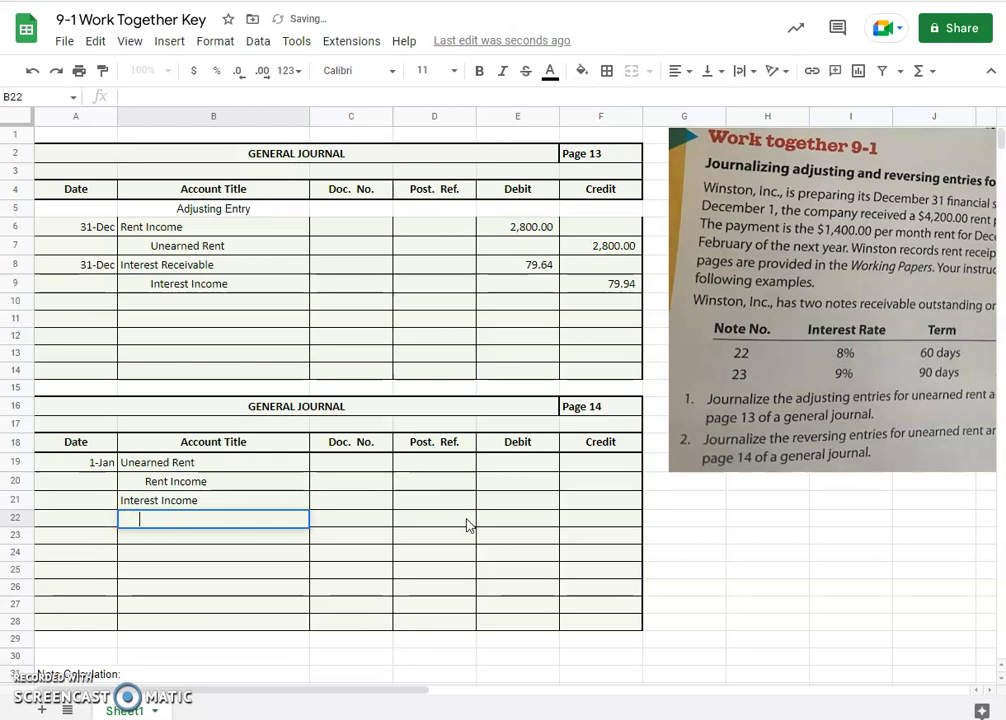
{"action": "type", "text": "Interest Receivable"}
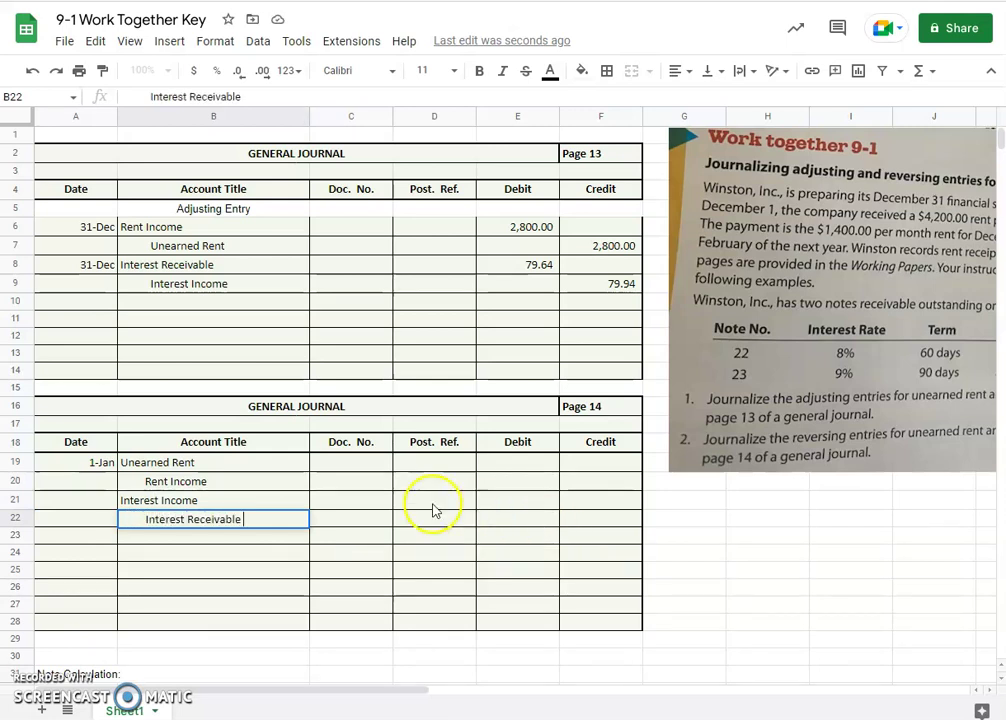
- Copy the adjusting entries' debit and credit amounts in E6:F9 to the reversing entries starting at E19
{"action": "left_click_drag", "start_coordinate": [513, 222], "coordinate": [600, 283]}
{"action": "key", "text": "ctrl+c"}
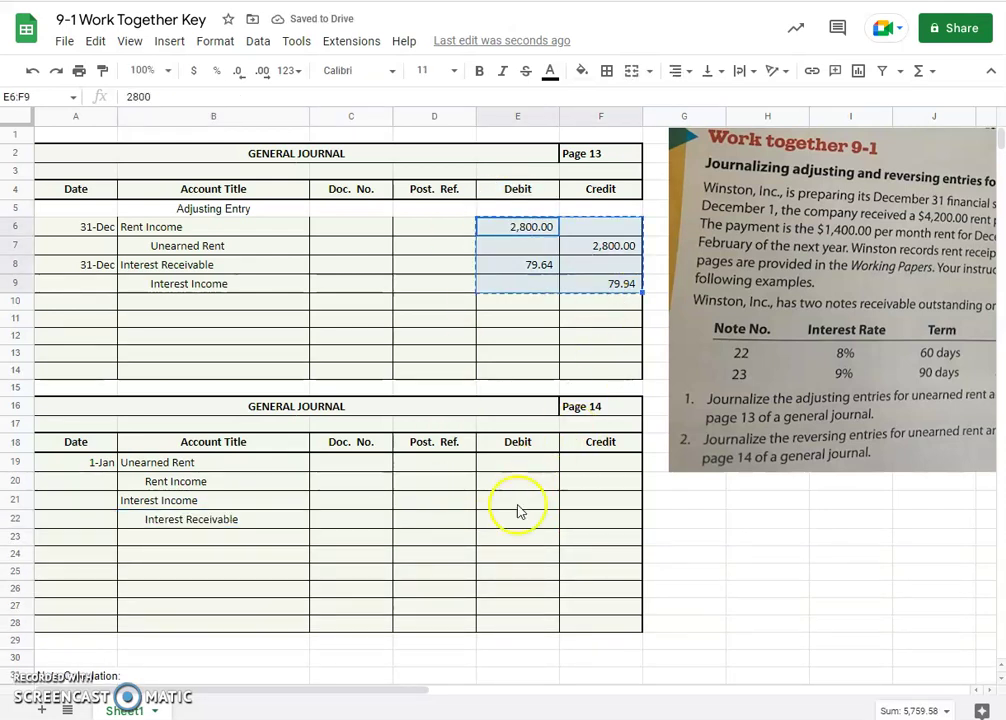
{"action": "left_click", "coordinate": [489, 465]}
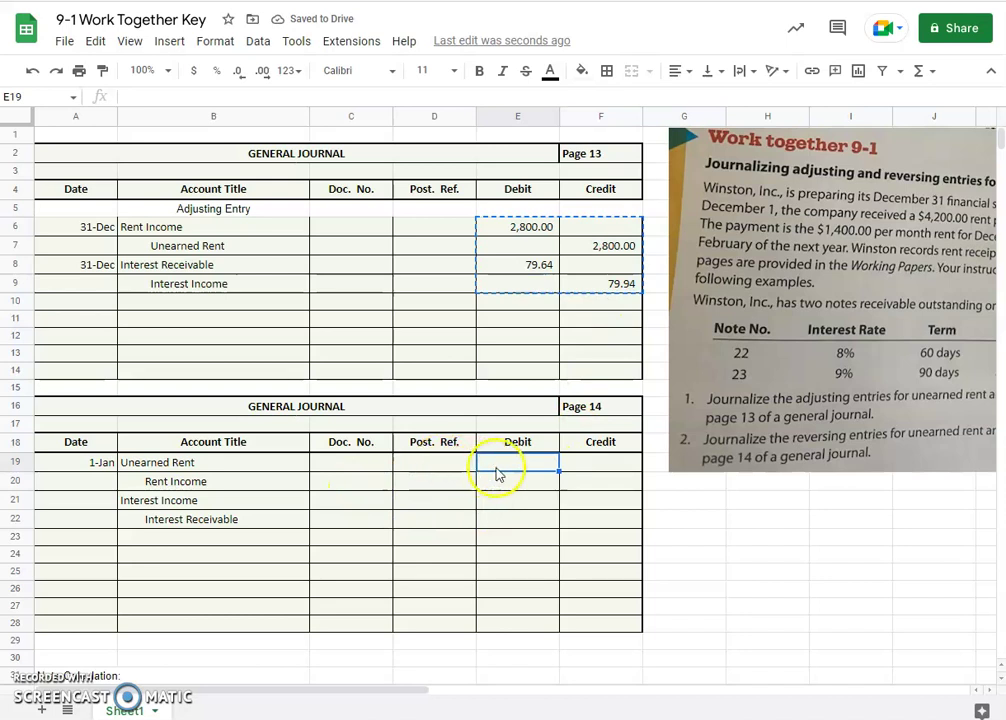
{"action": "key", "text": "ctrl+v"}
- Shift the reversing entries down one row by copying them to start at A20 and clearing the original row 19
{"action": "left_click", "coordinate": [359, 513]}
{"action": "left_click_drag", "start_coordinate": [56, 461], "coordinate": [593, 521]}
{"action": "key", "text": "ctrl+c"}
{"action": "left_click", "coordinate": [85, 481]}
{"action": "key", "text": "ctrl+v"}
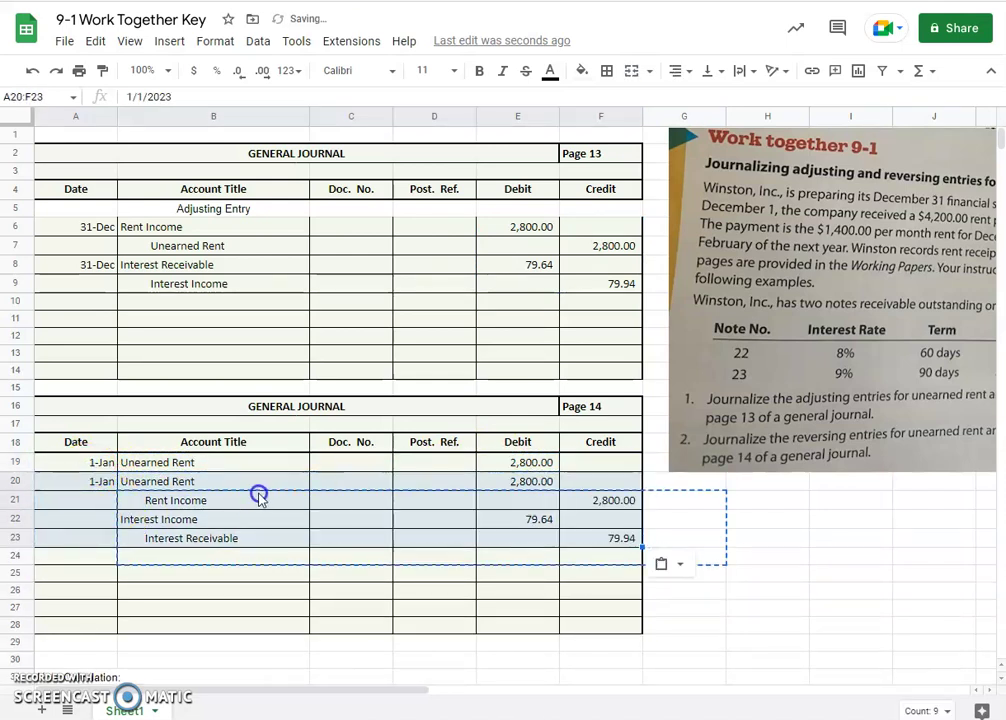
{"action": "left_click", "coordinate": [96, 464]}
{"action": "left_click_drag", "start_coordinate": [81, 464], "coordinate": [532, 463]}
{"action": "key", "text": "Delete"}
- Add the centered heading Reversing Entries in B19 above the page 14 entries
{"action": "left_click", "coordinate": [147, 466]}
{"action": "type", "text": "Revenersing Entries"}
{"action": "left_click", "coordinate": [303, 576]}
{"action": "left_click", "coordinate": [207, 466]}
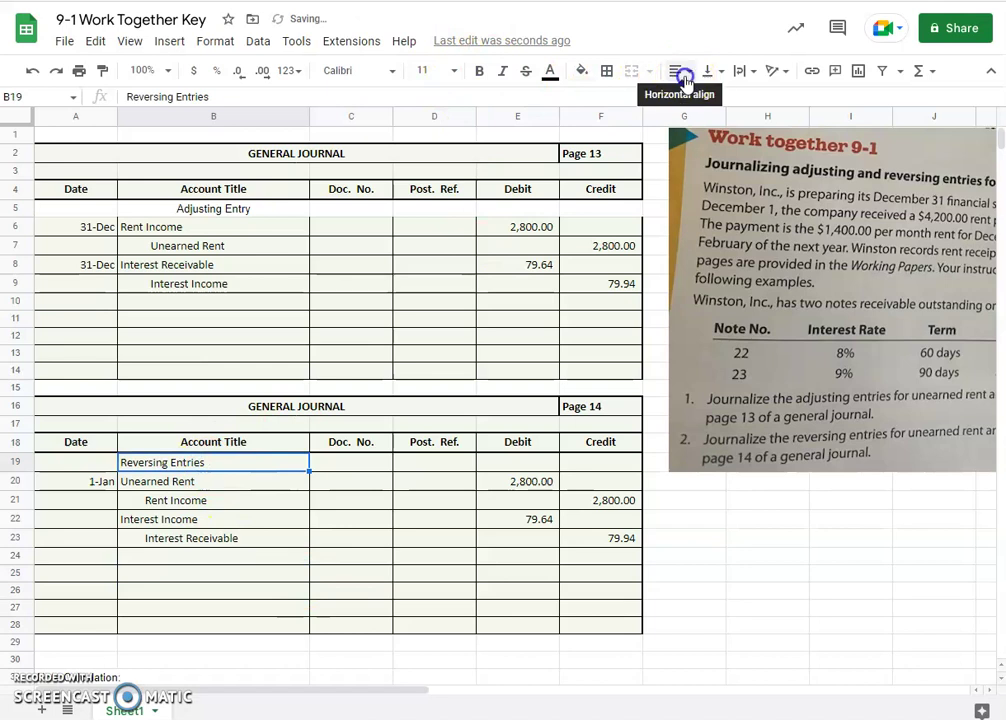
{"action": "left_click", "coordinate": [676, 70]}
{"action": "left_click", "coordinate": [697, 104]}
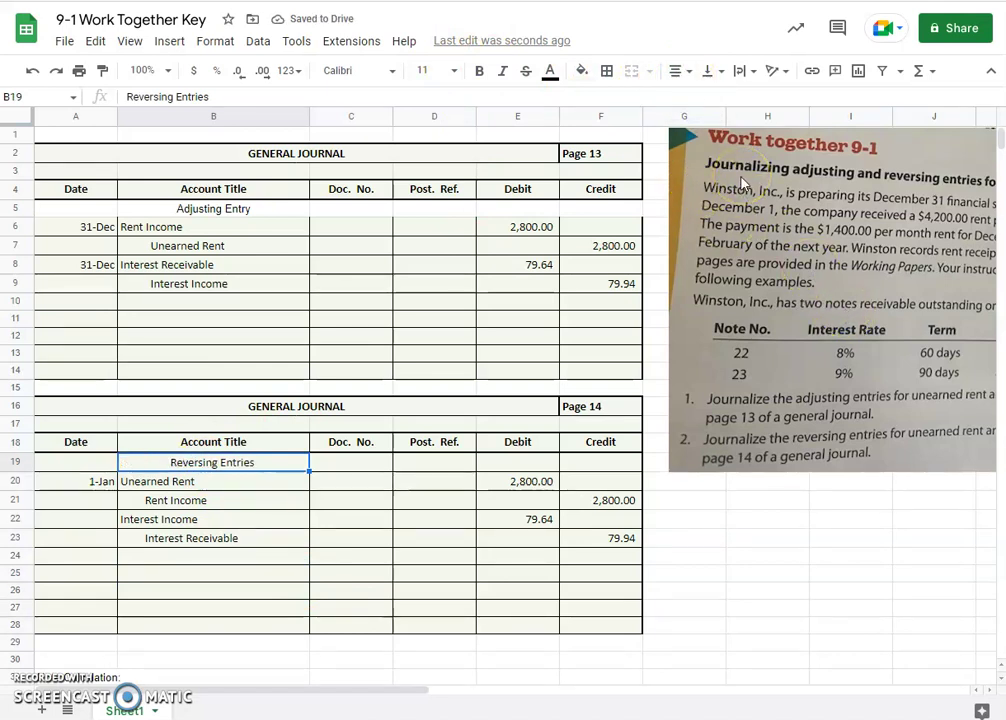
- Nudge the problem image slightly closer to the journals
{"action": "left_click", "coordinate": [852, 230]}
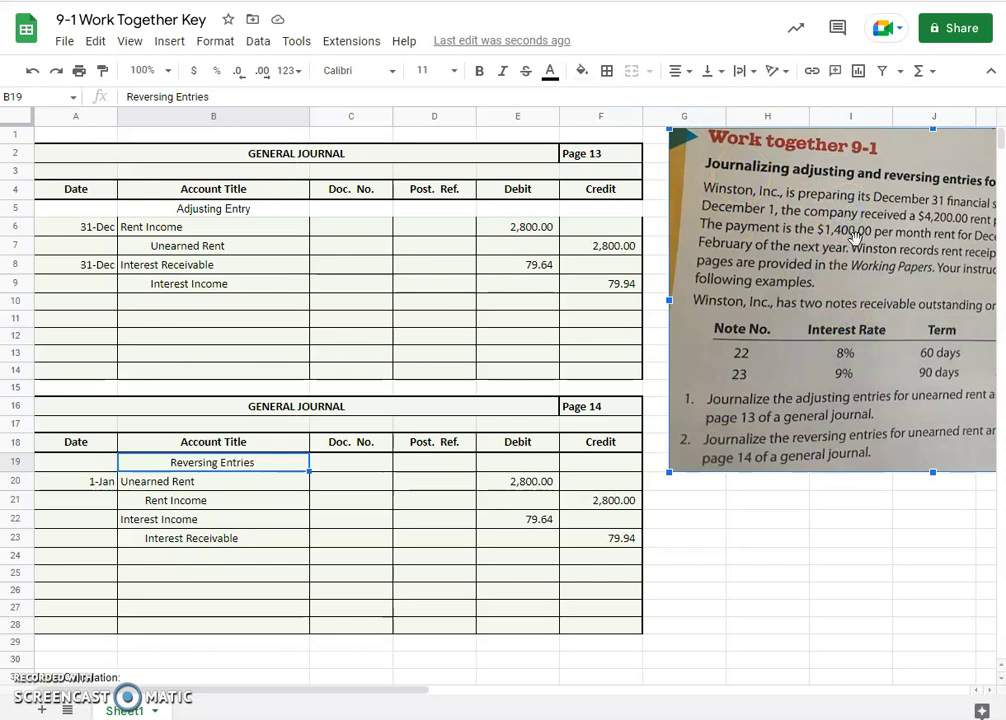
{"action": "left_click_drag", "start_coordinate": [855, 237], "coordinate": [838, 209]}
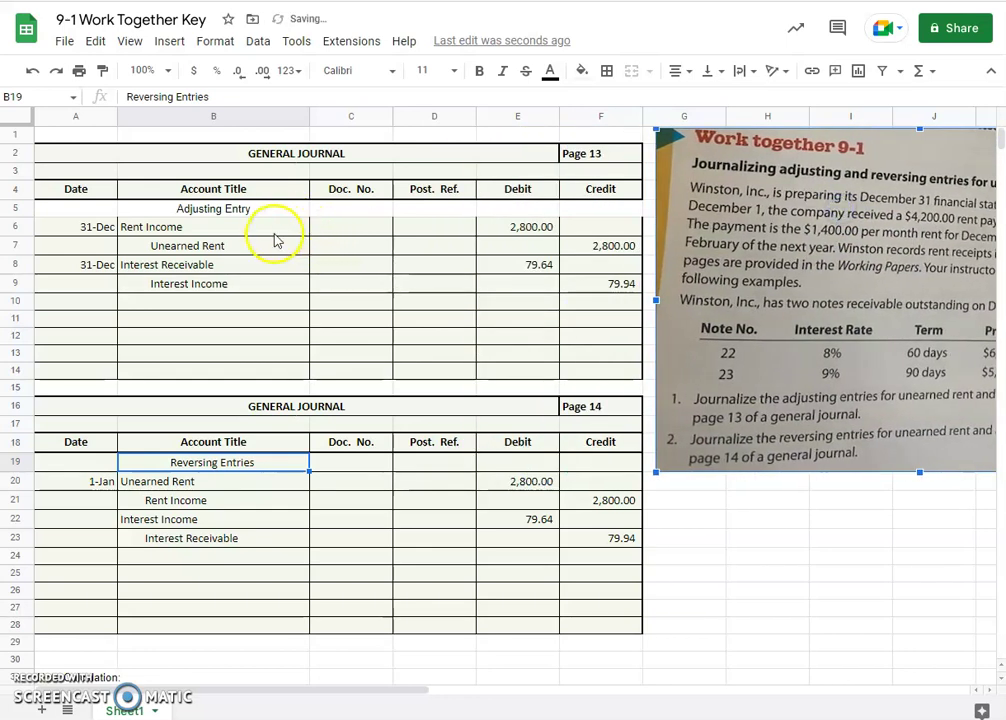